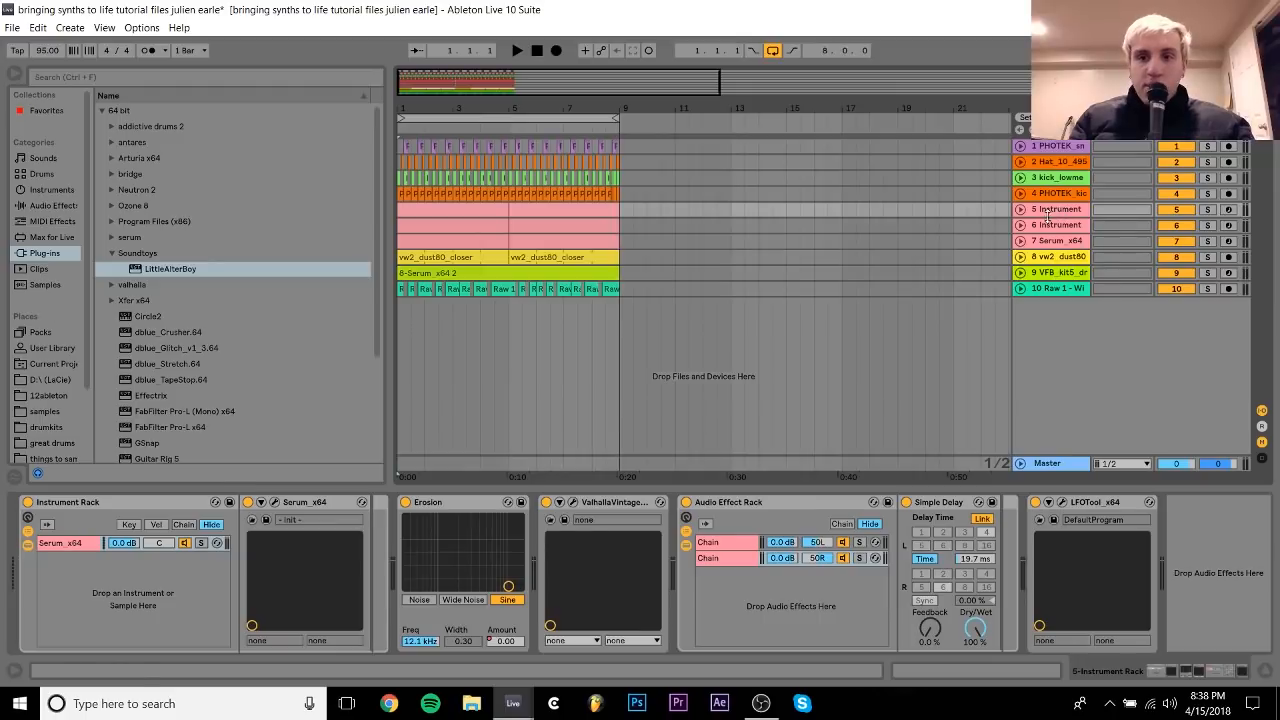
# Step: Unfold the 5 Instrument track to show its Erosion Amount automation and select its content across bars 1 to 9
pyautogui.click(463, 209)
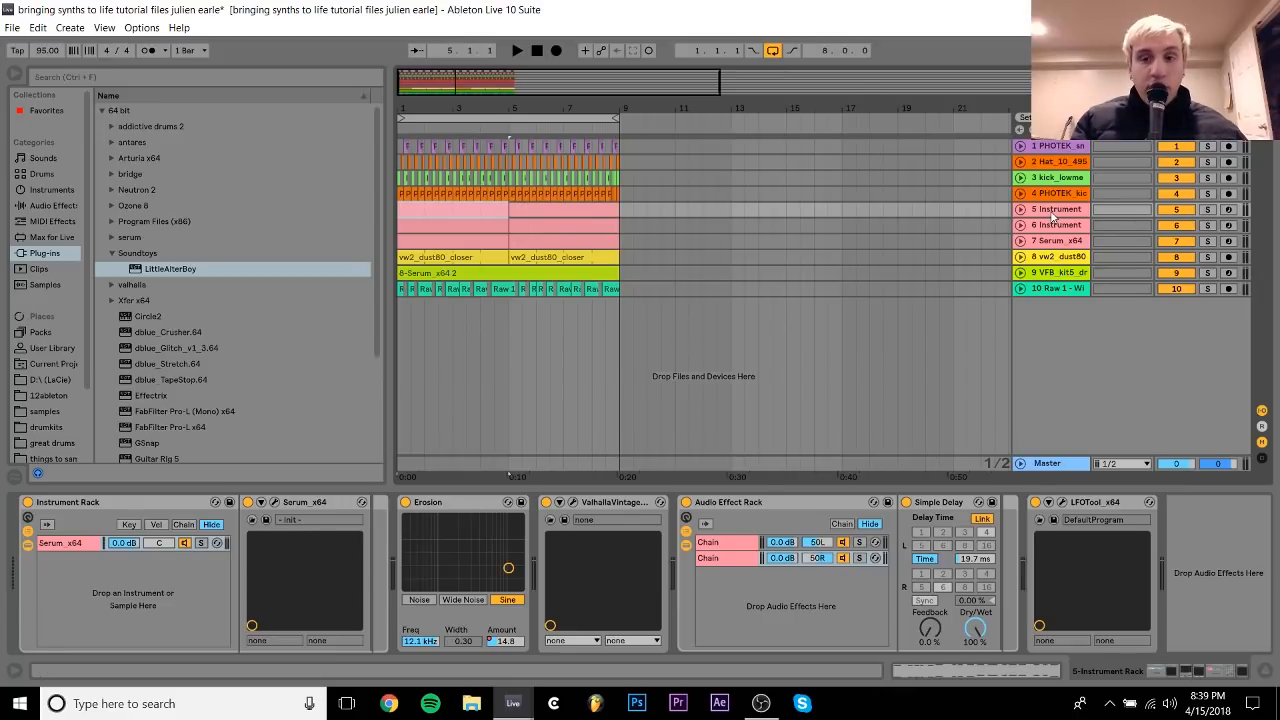
pyautogui.click(1051, 212)
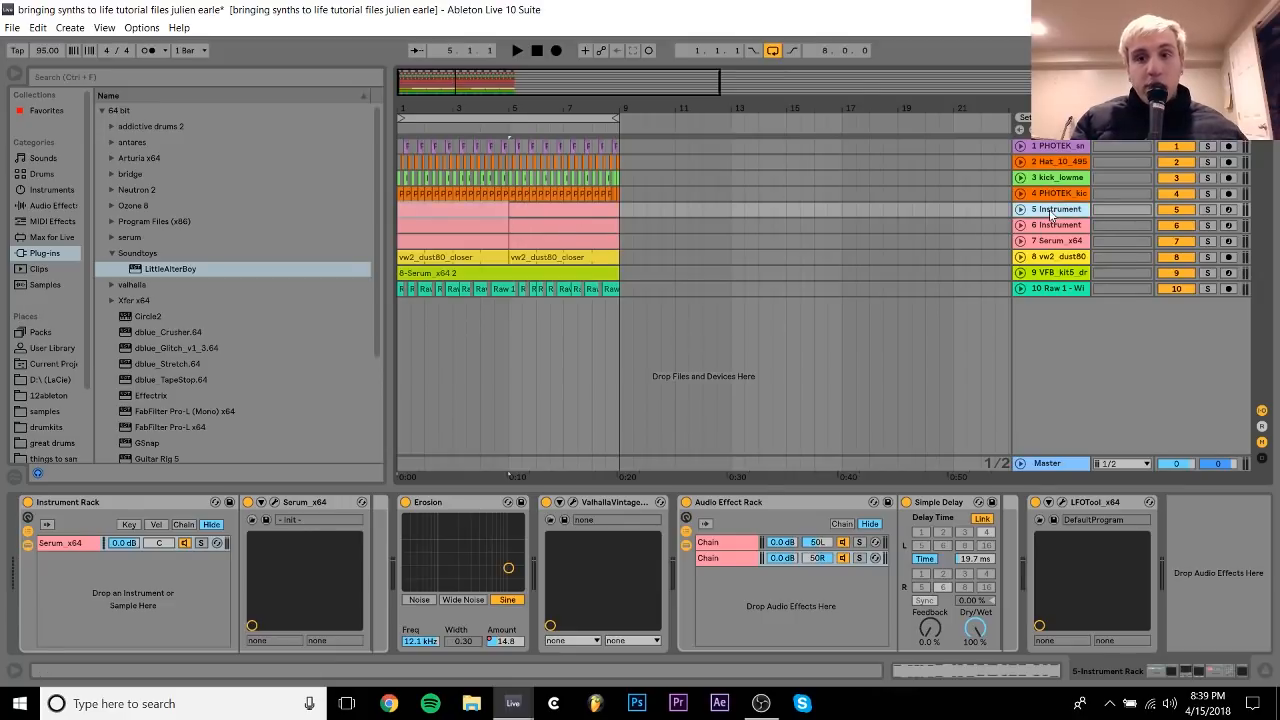
pyautogui.click(1021, 210)
pyautogui.moveTo(405, 104); pyautogui.dragTo(407, 195)
pyautogui.moveTo(558, 120); pyautogui.dragTo(558, 80)
pyautogui.moveTo(765, 223); pyautogui.dragTo(400, 222)
pyautogui.click(399, 213)
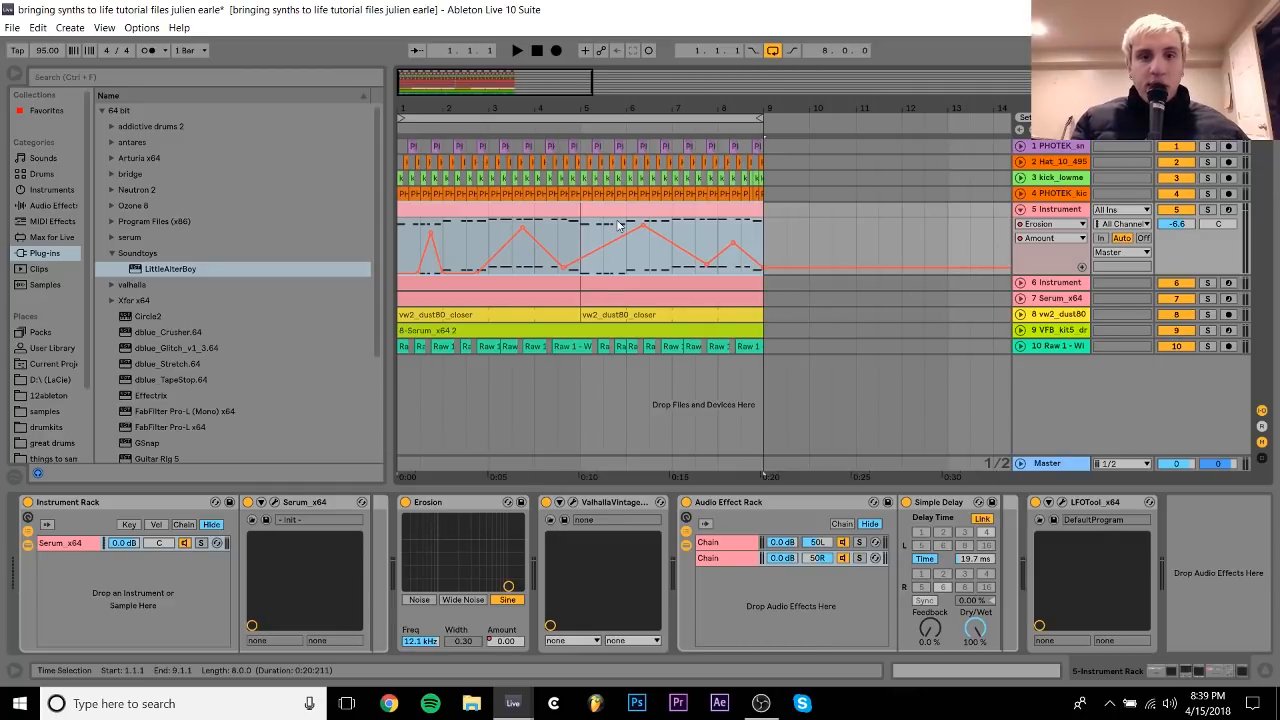
# Step: Solo the 5 Instrument track and play back its first four bars
pyautogui.click(1208, 210)
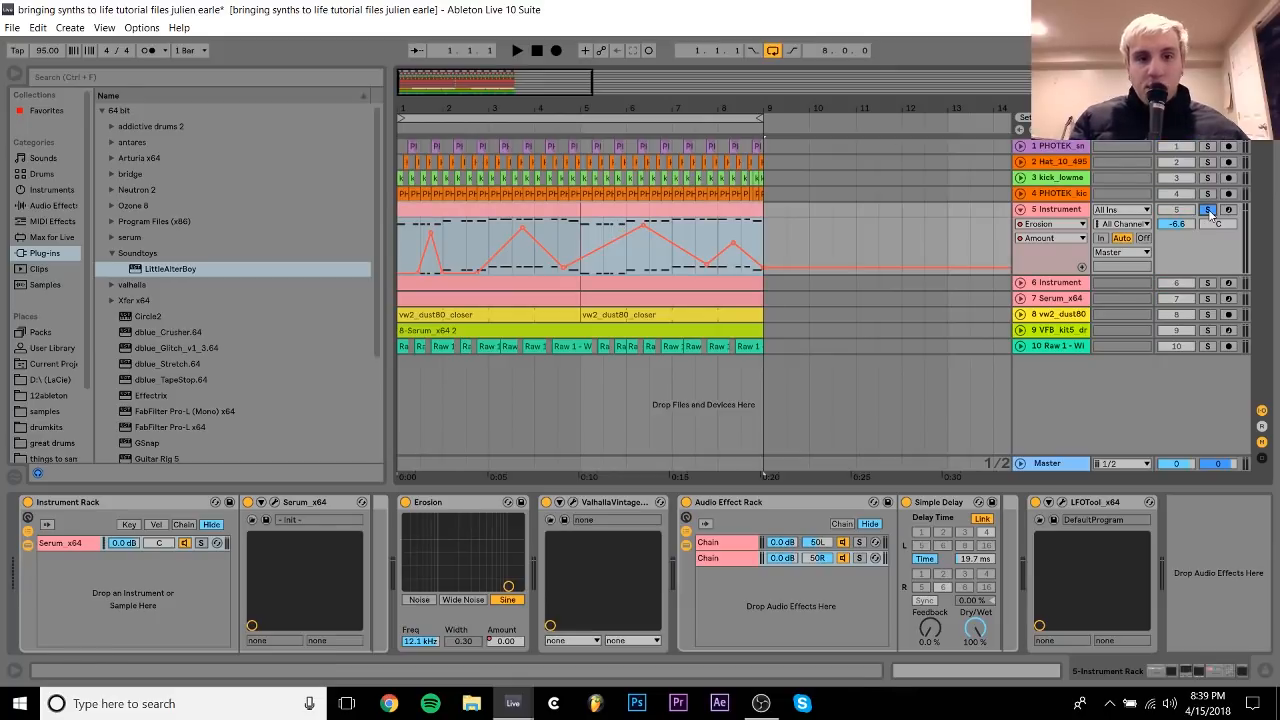
pyautogui.press('space')
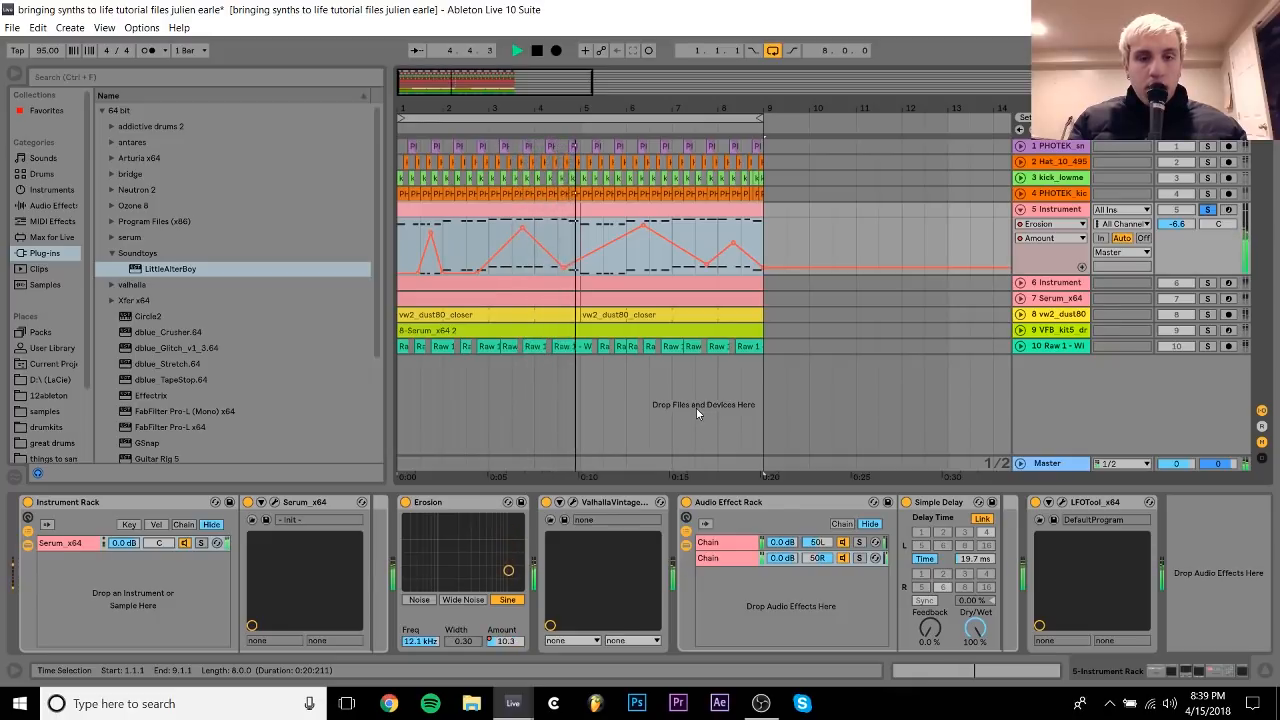
pyautogui.press('space')
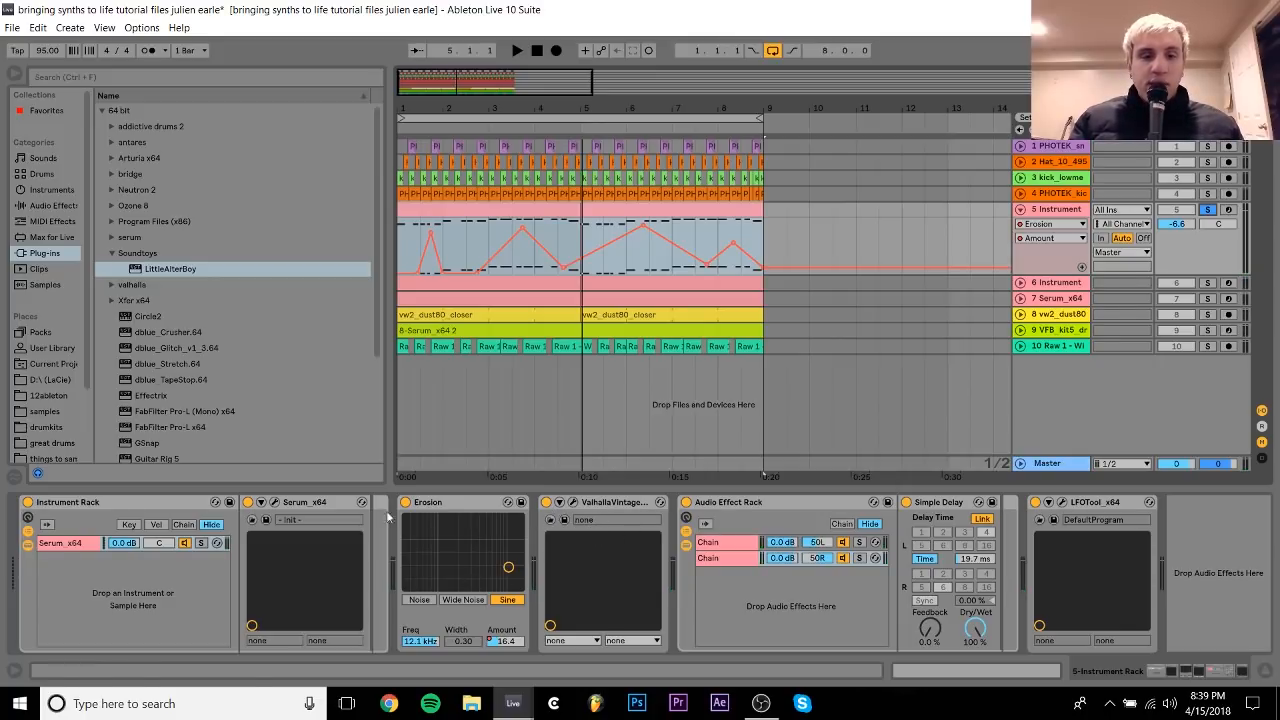
# Step: Expand the ValhallaVintageVerb parameters, show its Mix automation in a new lane, and show Erosion Amount in the main lane
pyautogui.click(559, 503)
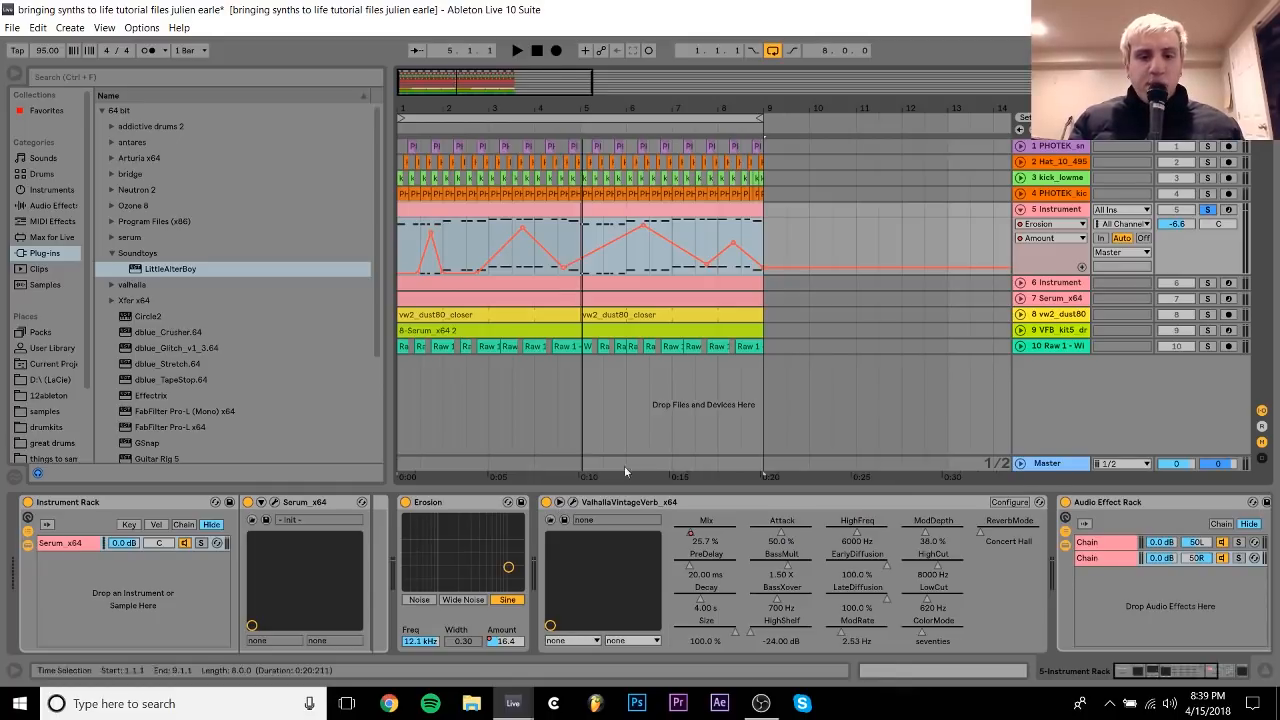
pyautogui.rightClick(693, 531)
pyautogui.click(740, 552)
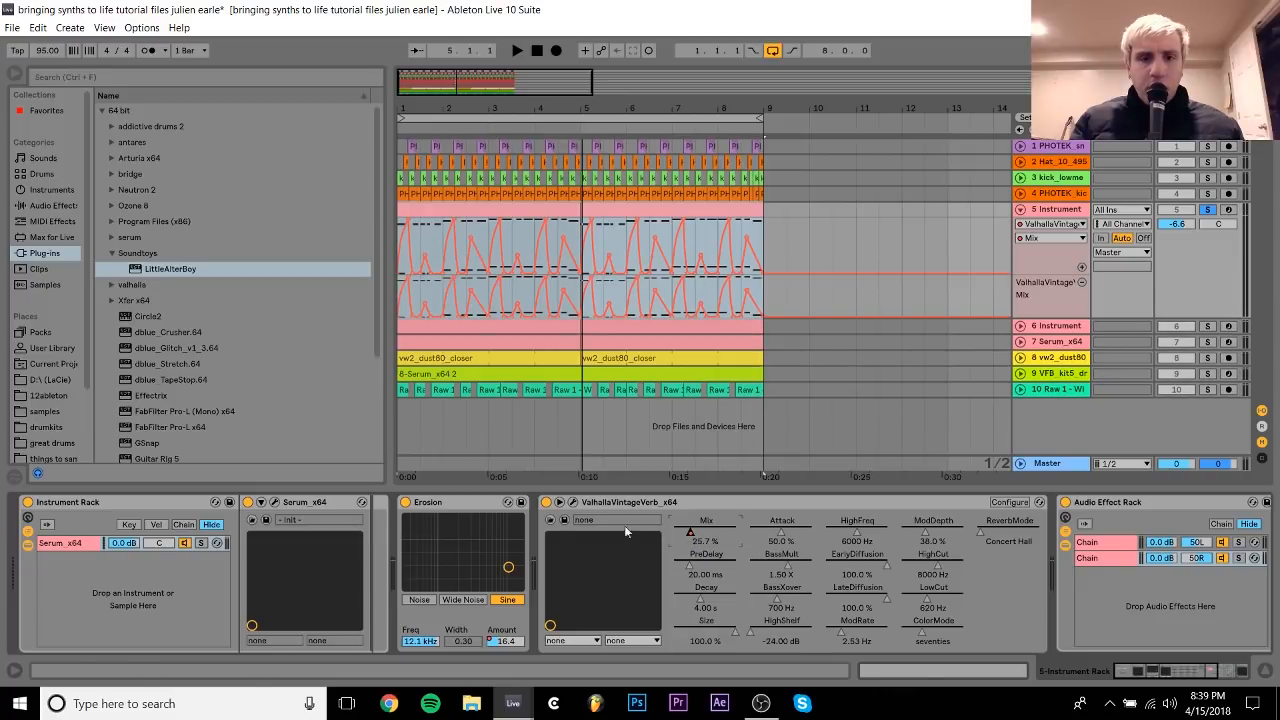
pyautogui.click(697, 527)
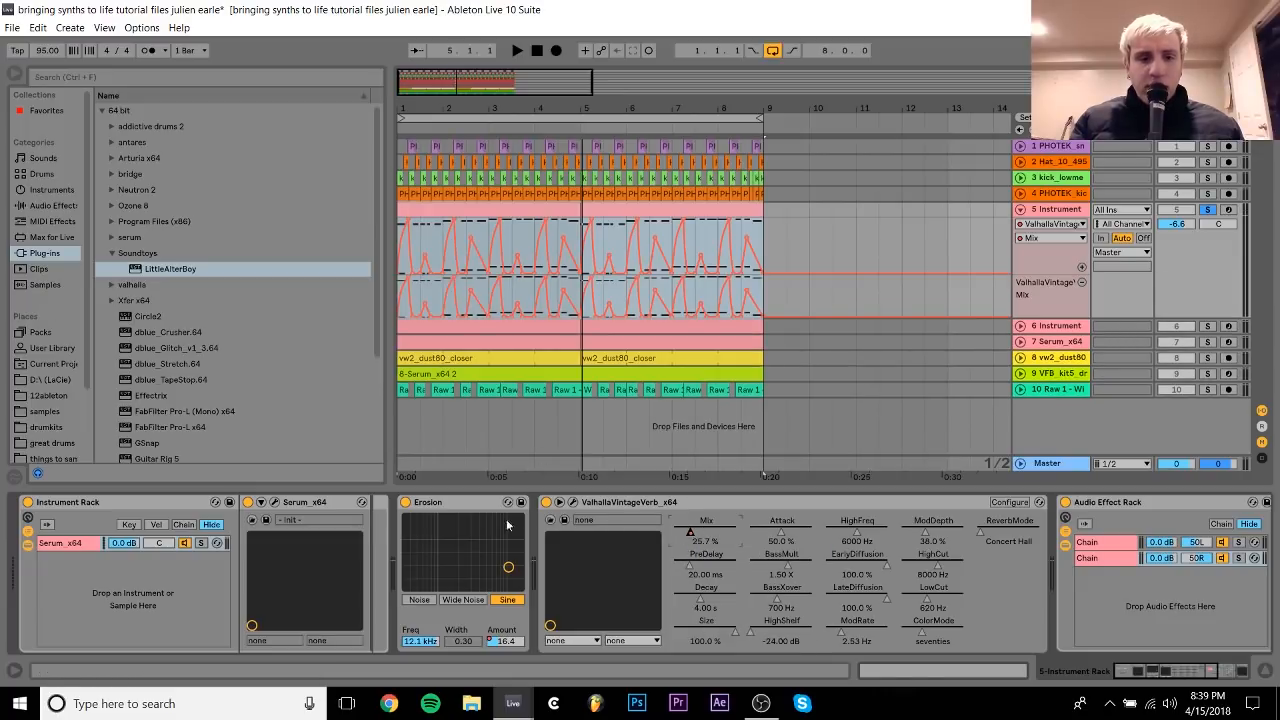
pyautogui.rightClick(508, 645)
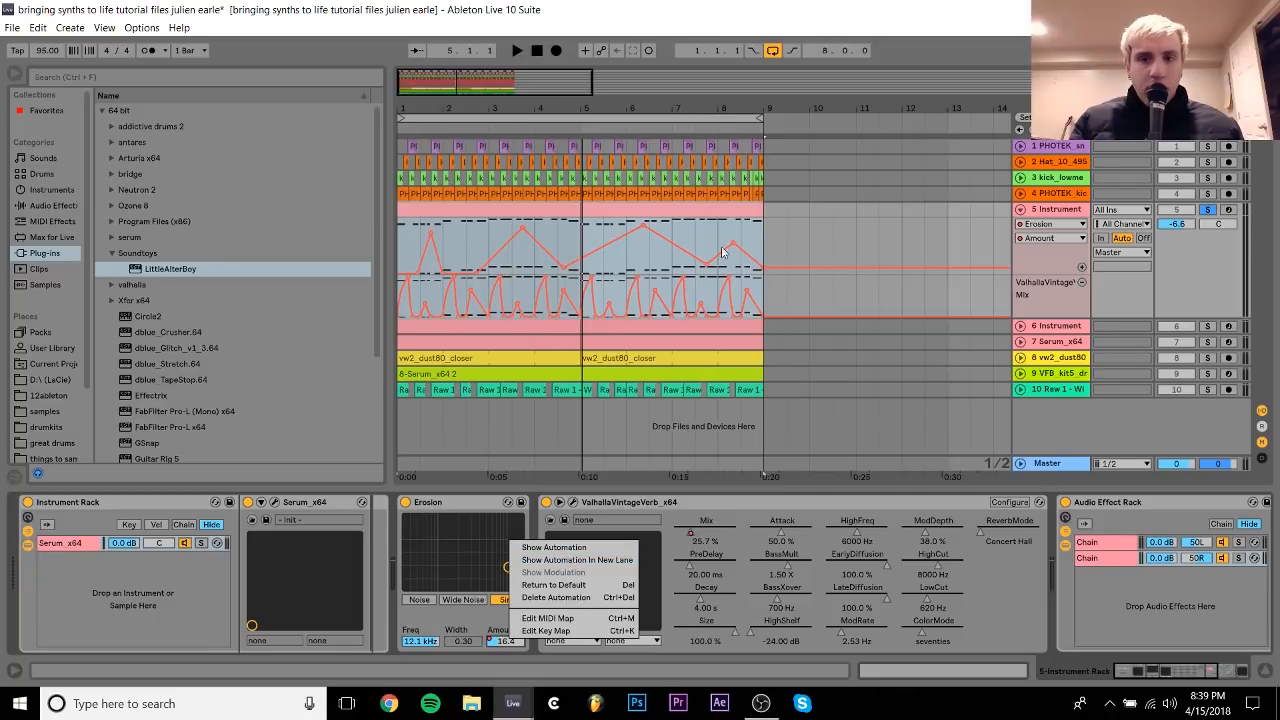
pyautogui.click(787, 218)
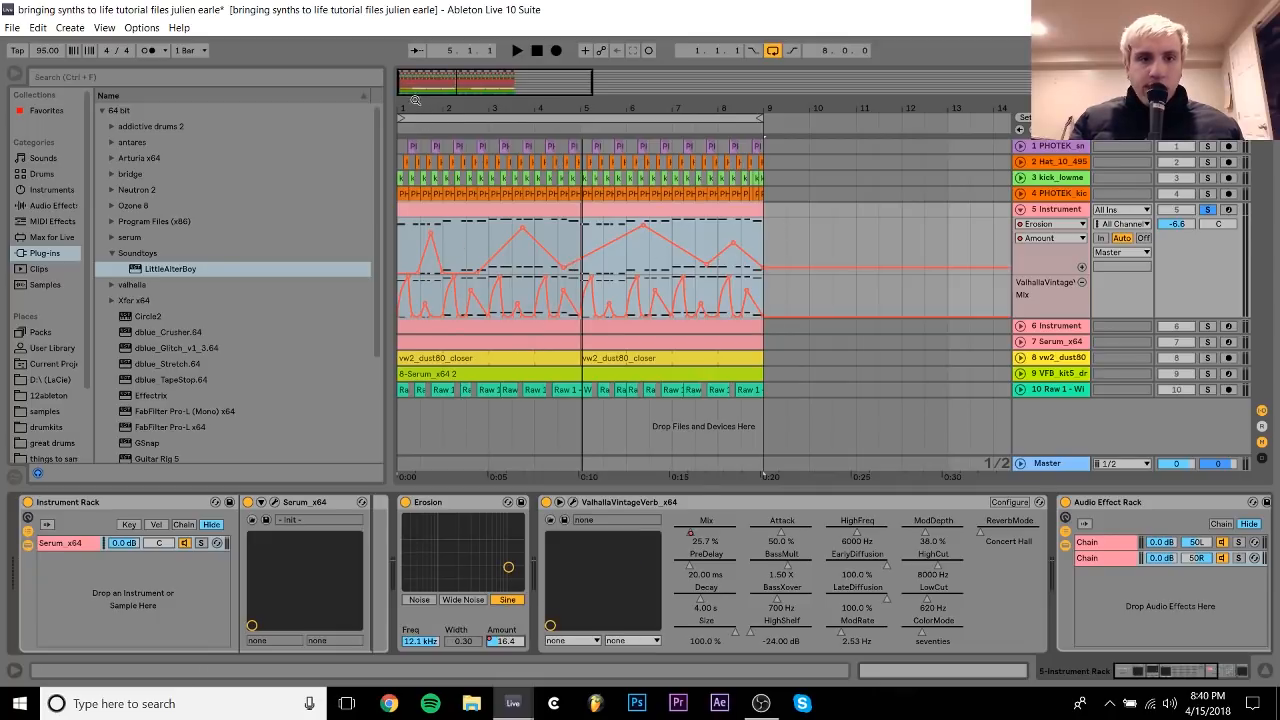
# Step: Play the first two bars of the soloed synth to examine the Erosion Amount and reverb Mix automation curves closely
pyautogui.moveTo(415, 100); pyautogui.dragTo(443, 229)
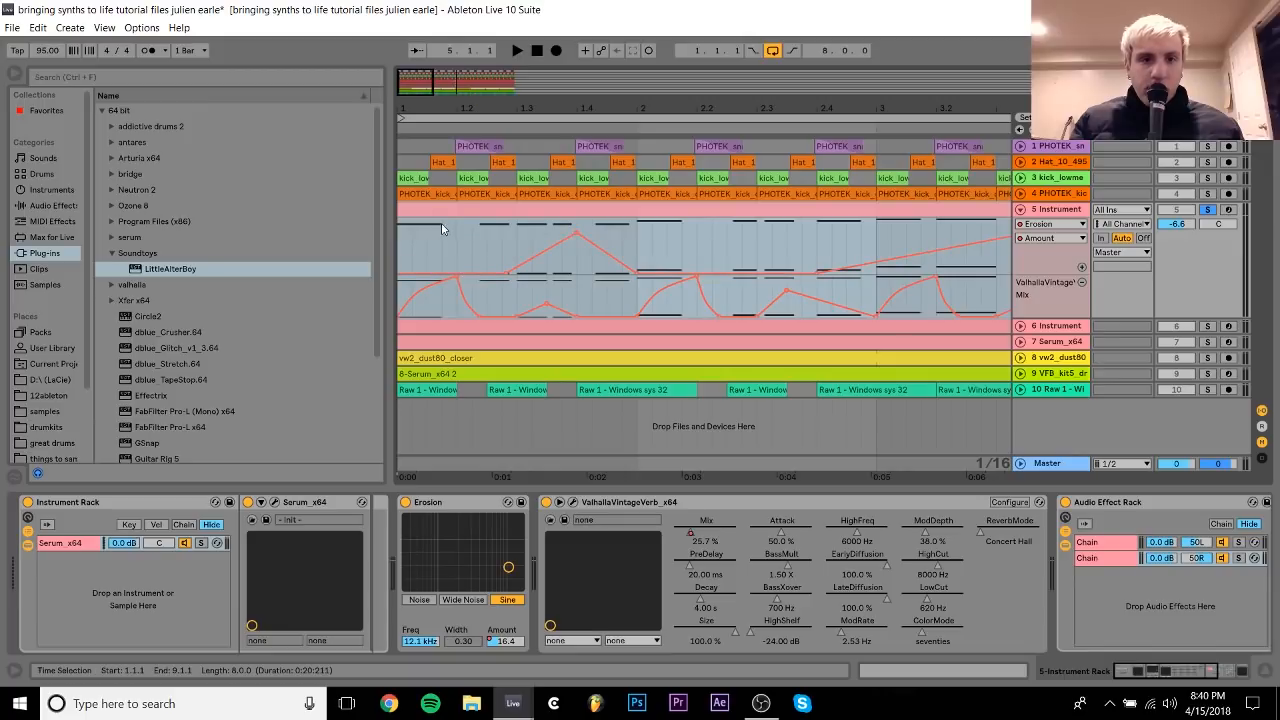
pyautogui.press('space')
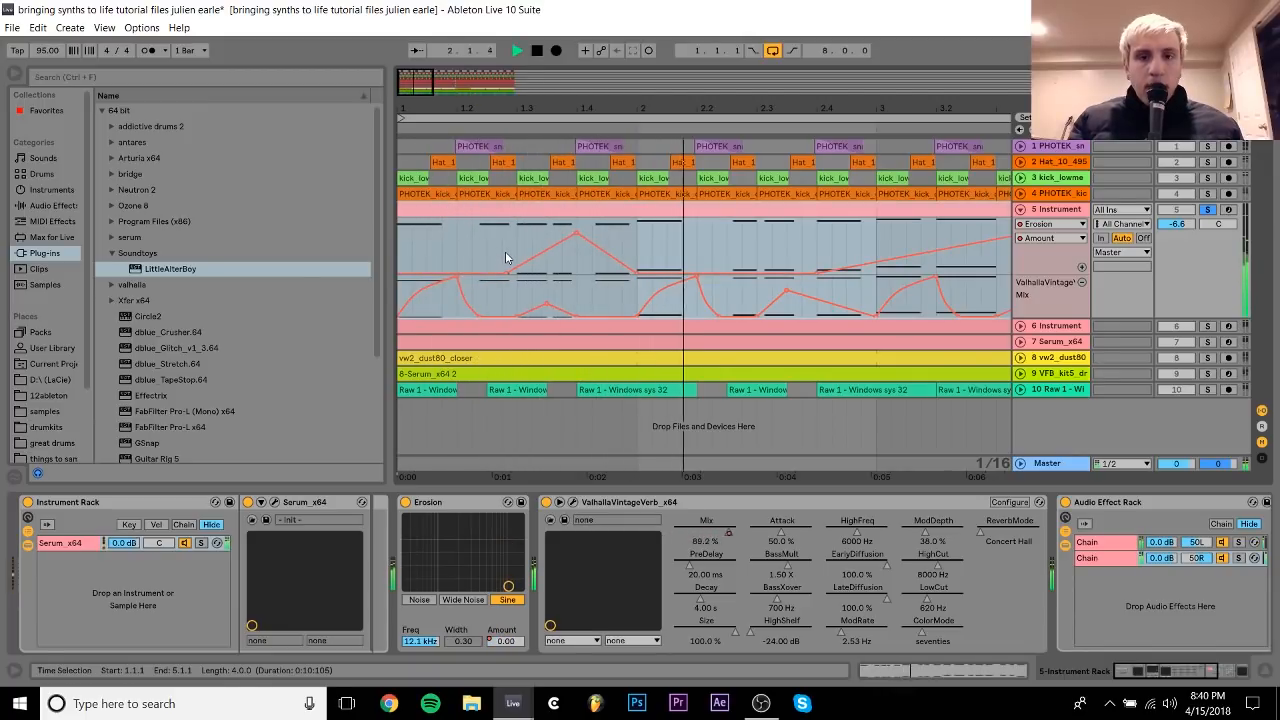
pyautogui.press('space')
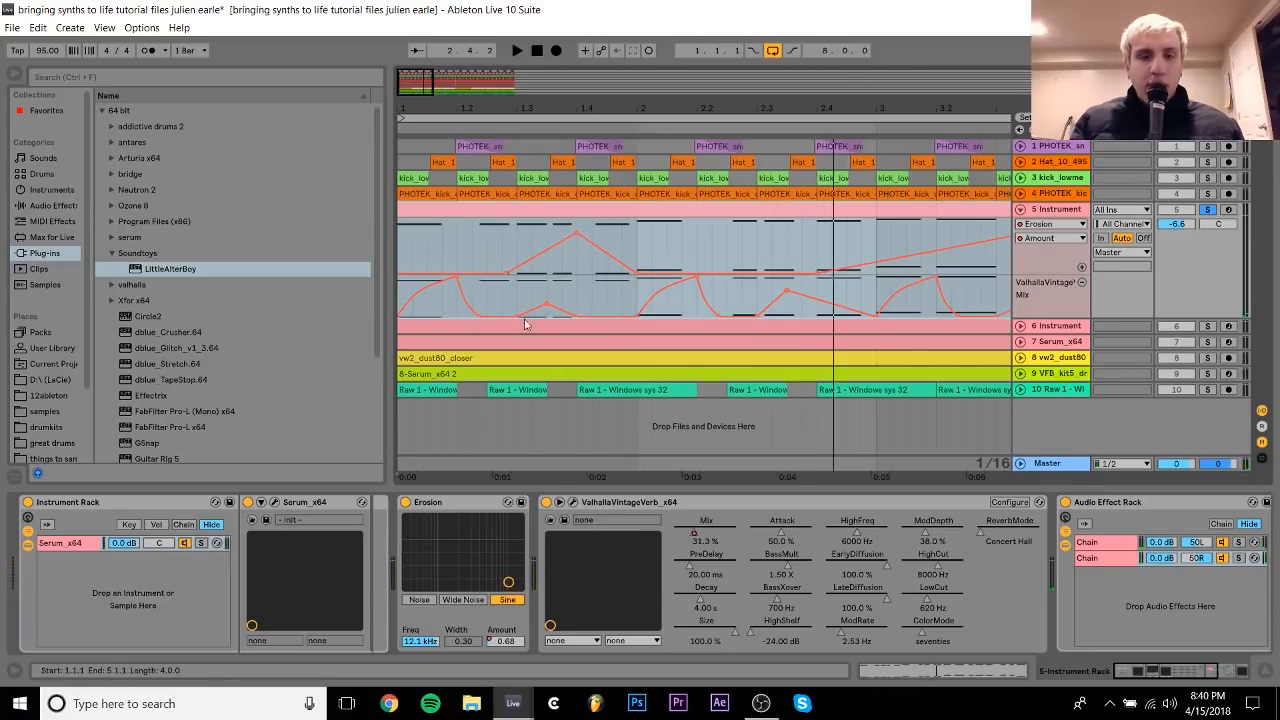
pyautogui.moveTo(727, 109); pyautogui.dragTo(444, 109)
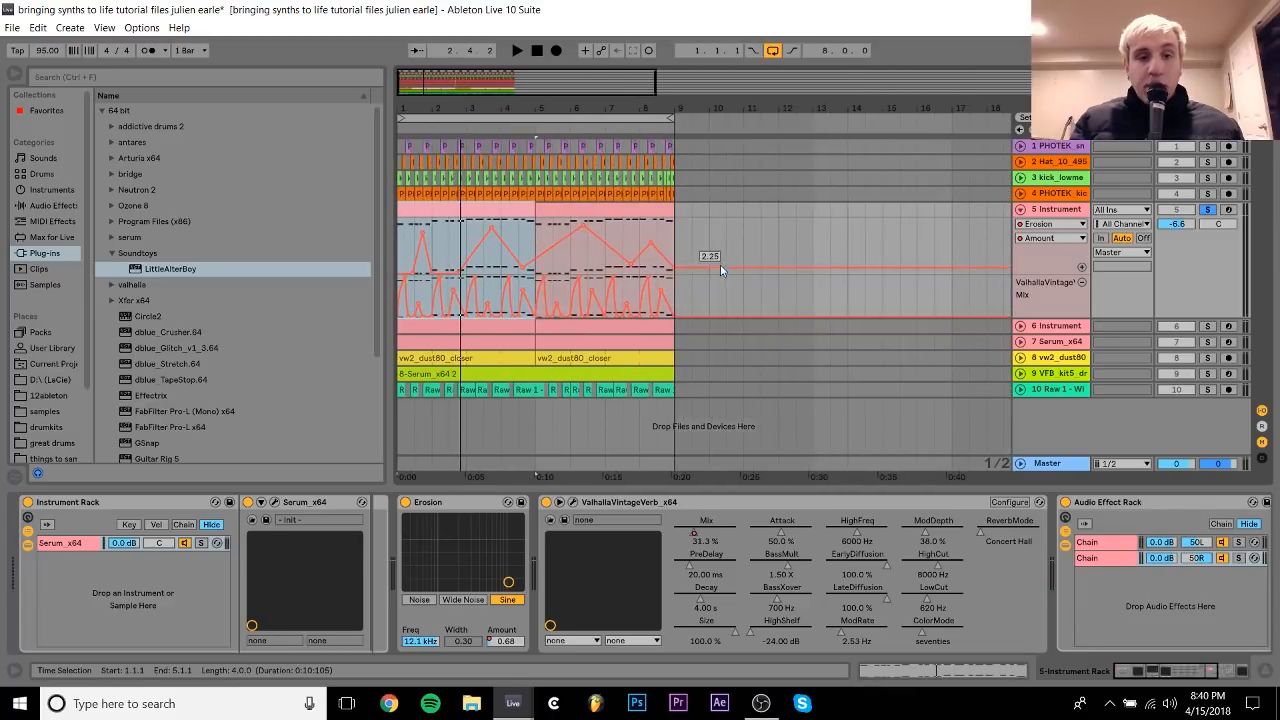
pyautogui.click(514, 288)
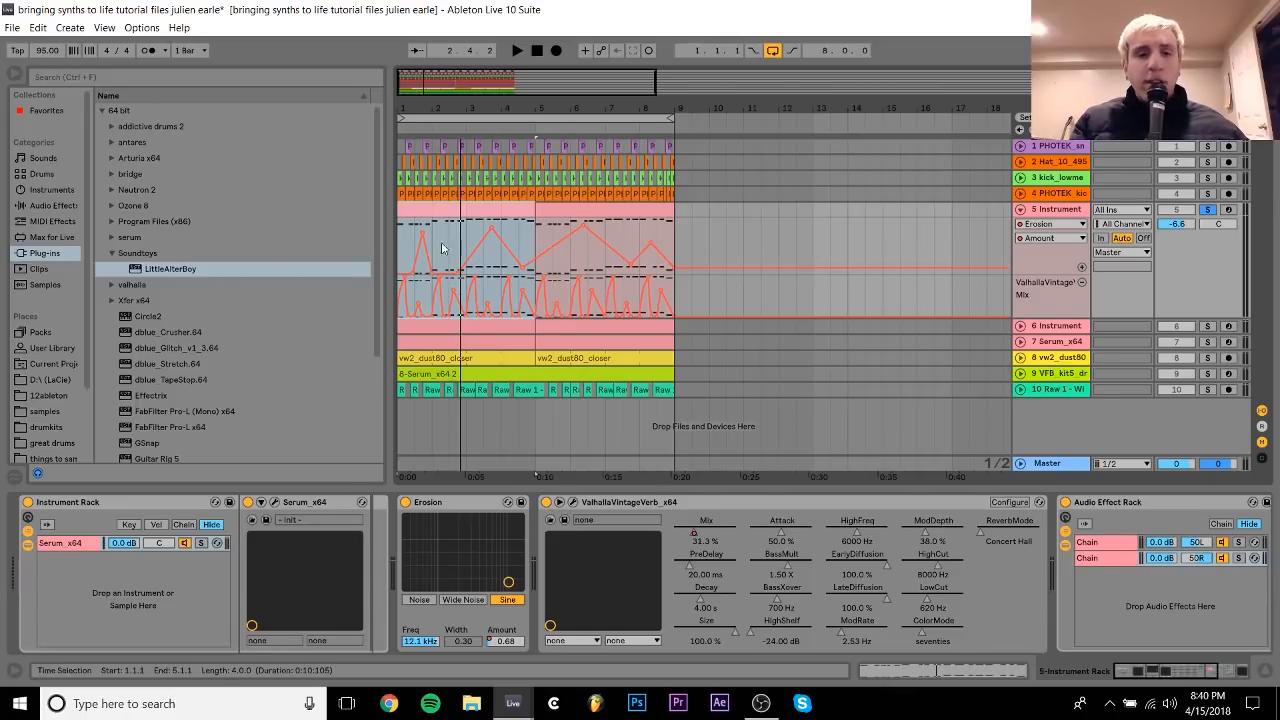
# Step: Audition the synth with Erosion and ValhallaVintageVerb bypassed, and turn both effects back on
pyautogui.click(405, 503)
pyautogui.press('space')
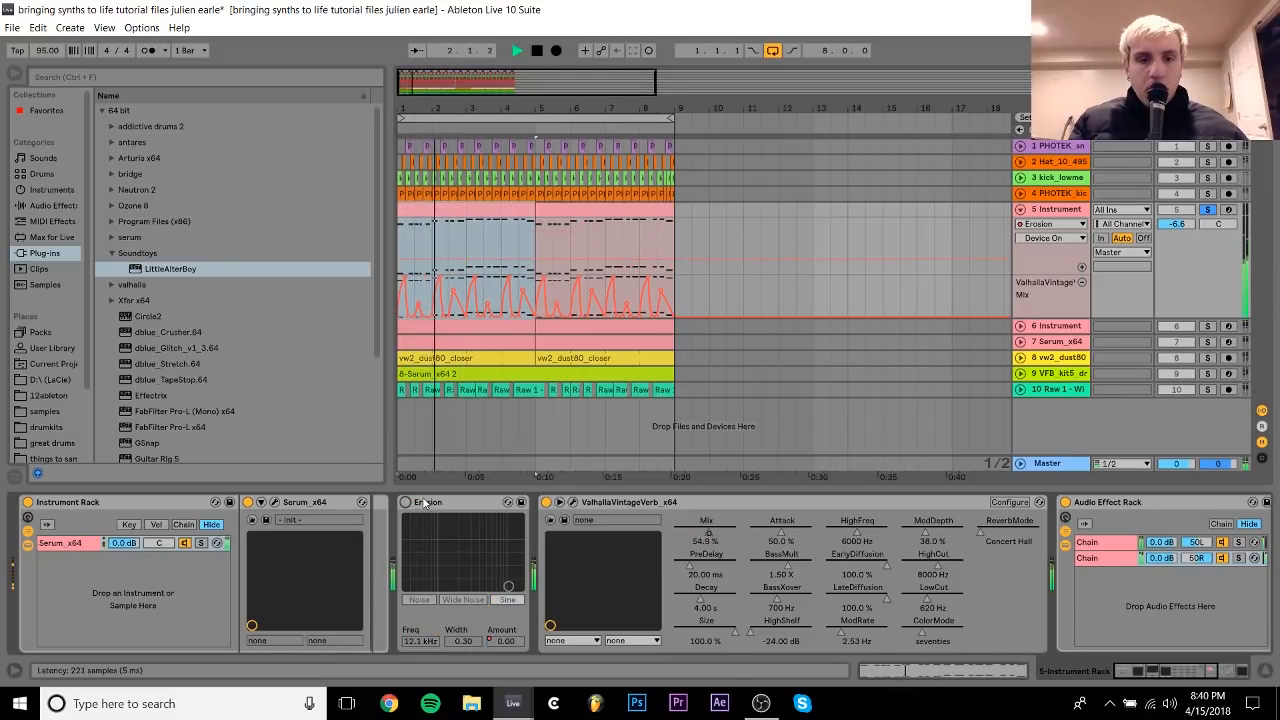
pyautogui.press('space')
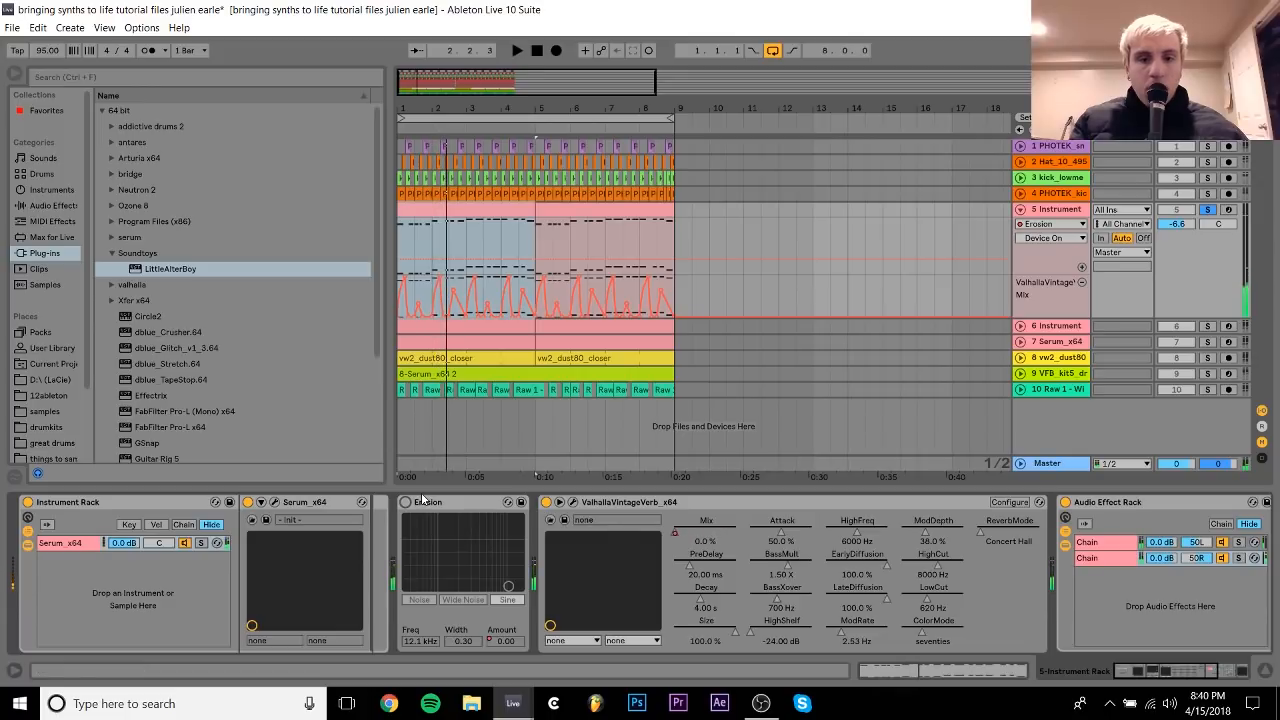
pyautogui.click(546, 503)
pyautogui.press('space')
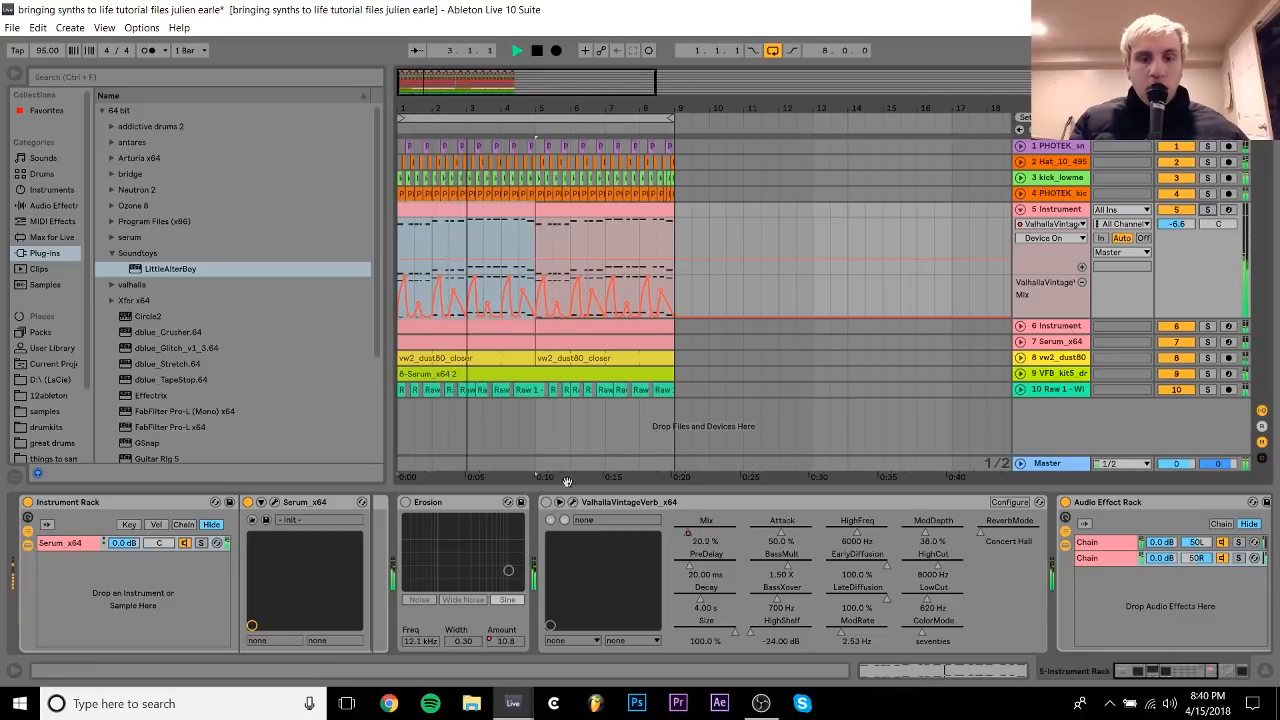
pyautogui.click(547, 503)
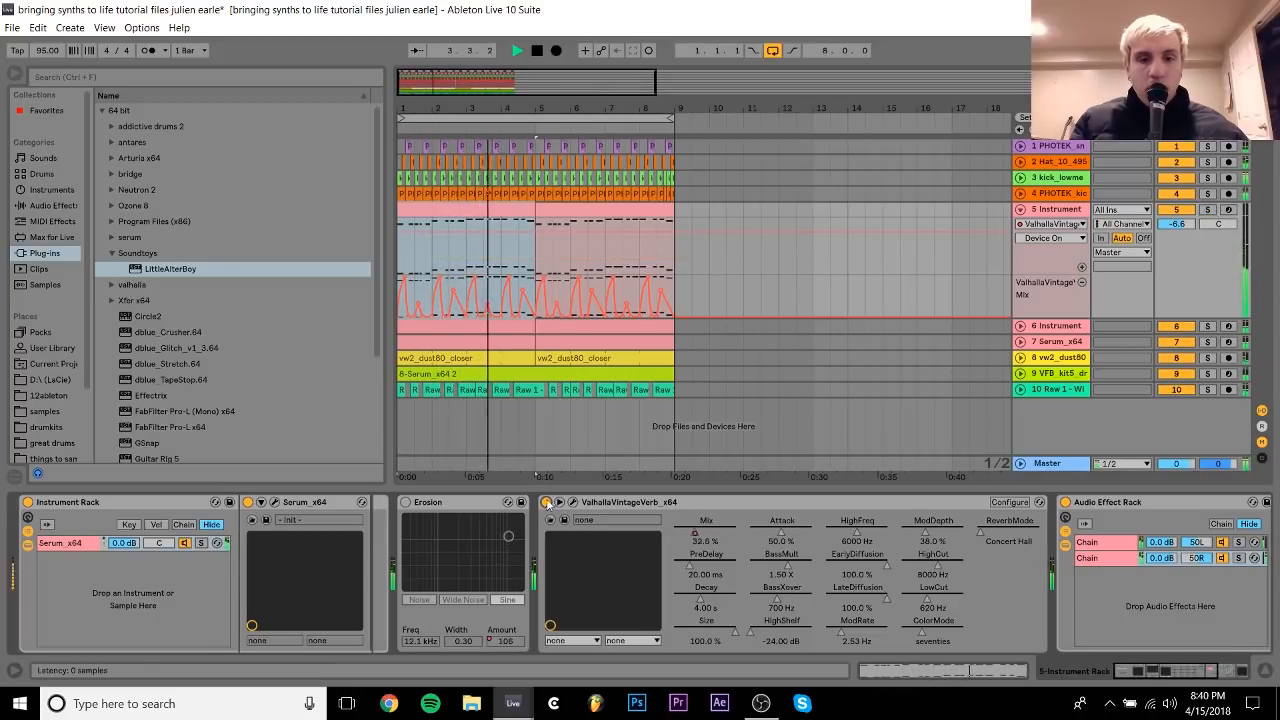
pyautogui.click(404, 503)
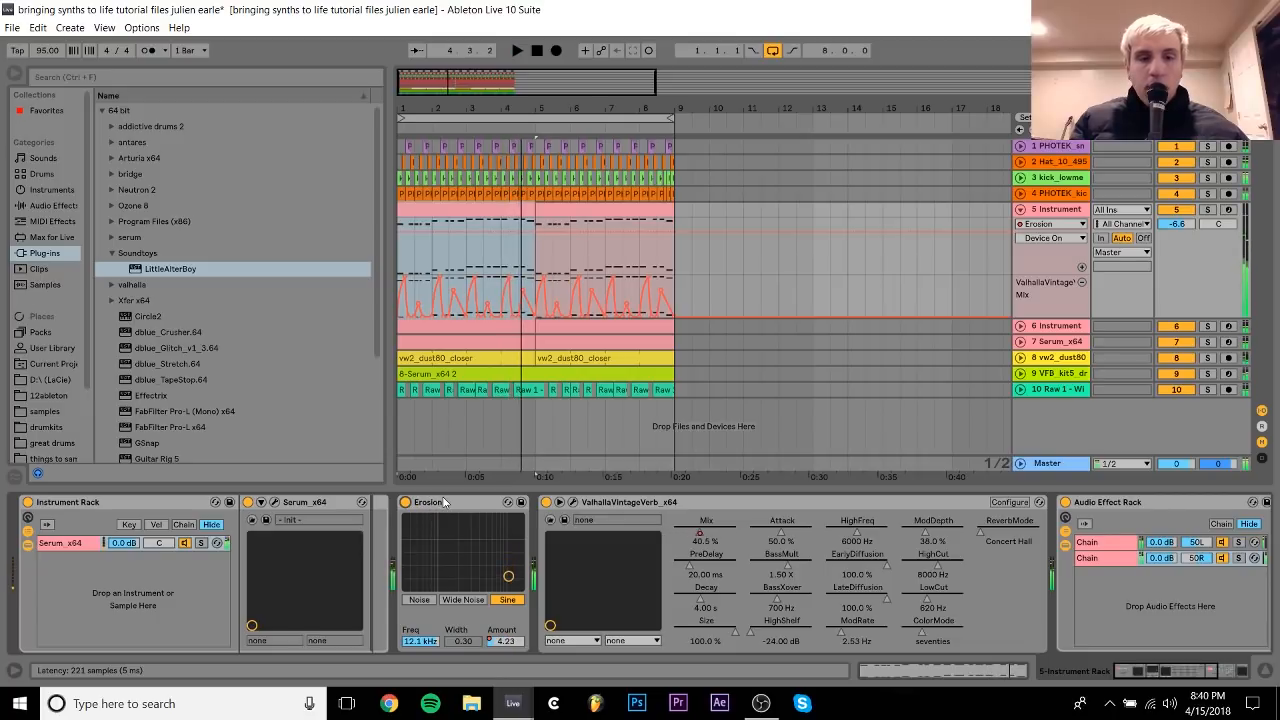
# Step: Play the first bar of the soloed 5 Instrument track with both effects enabled
pyautogui.click(1207, 209)
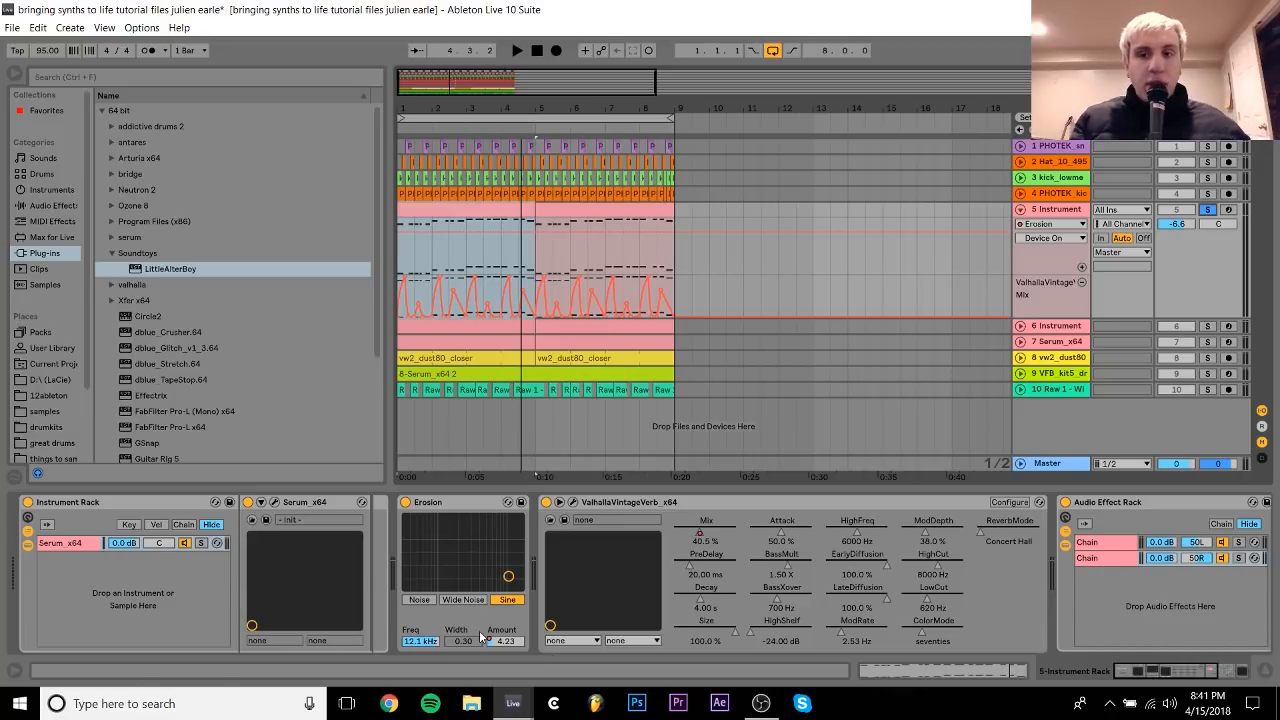
pyautogui.click(1047, 216)
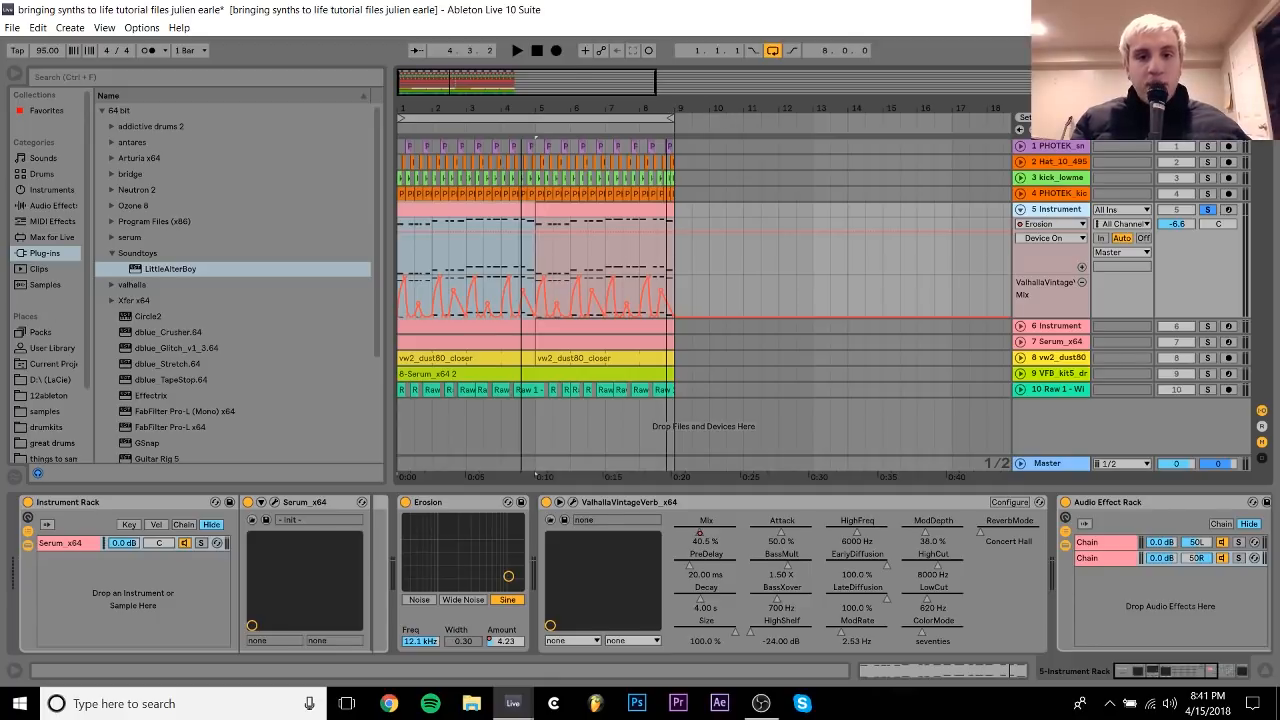
pyautogui.moveTo(670, 110); pyautogui.dragTo(616, 103)
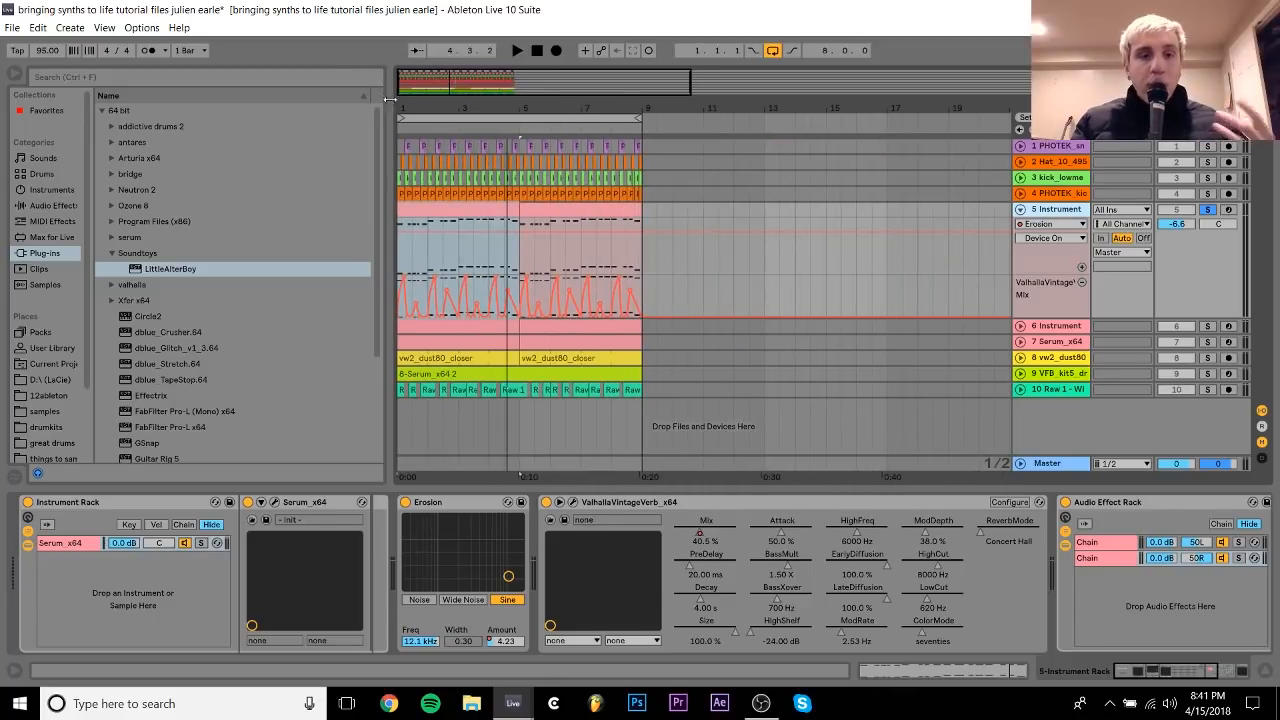
pyautogui.moveTo(402, 104); pyautogui.dragTo(402, 130)
pyautogui.press('space')
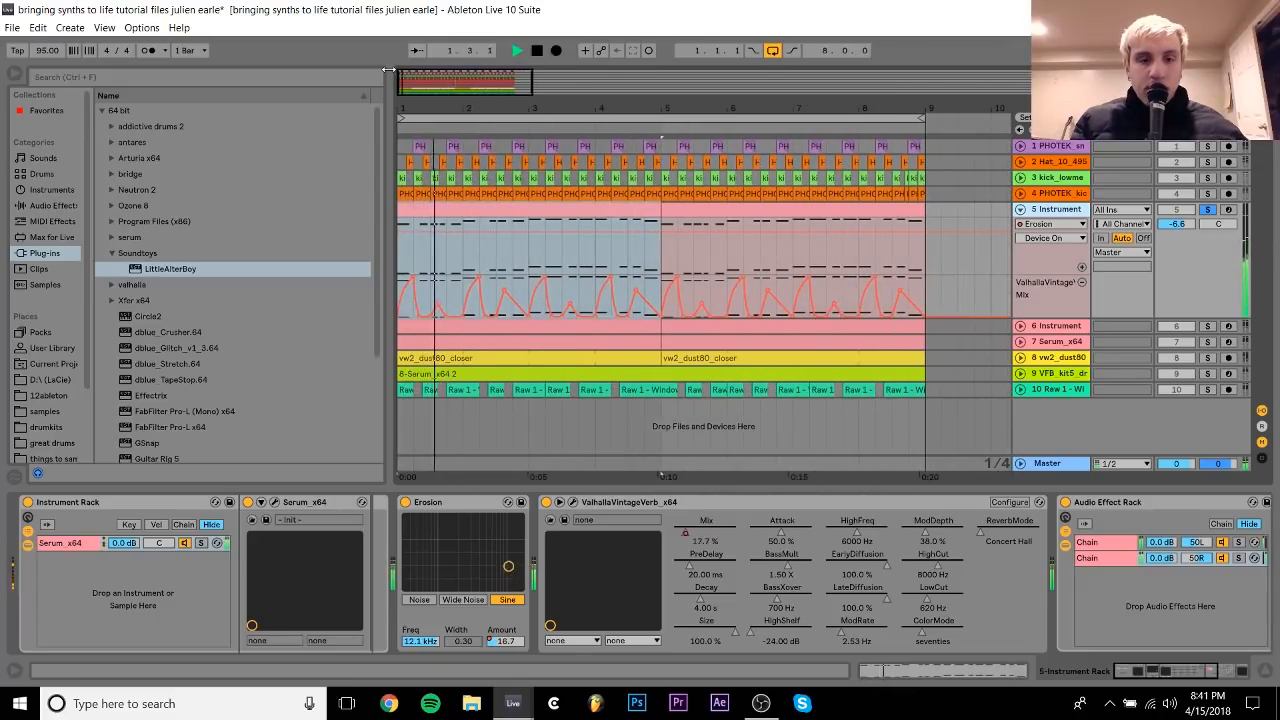
pyautogui.press('space')
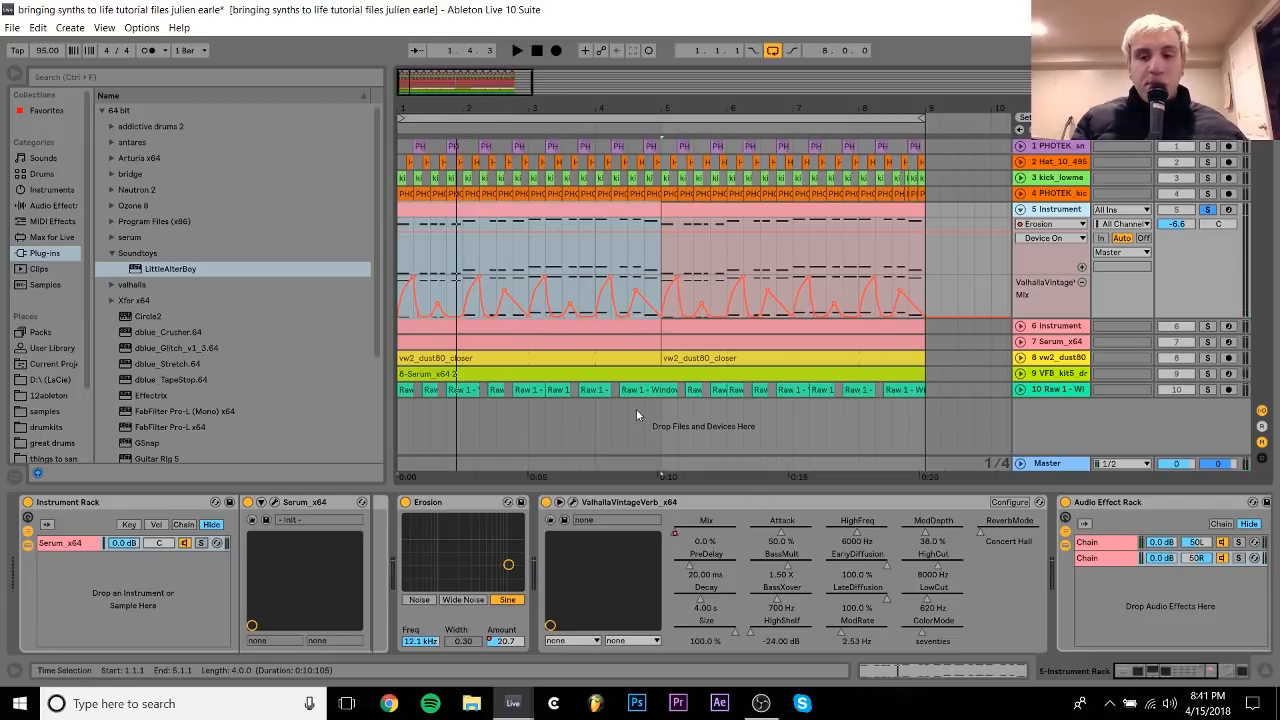
# Step: Solo the 10 Raw 1 track, unsolo the 5 Instrument track, and listen to the Raw 1 clips
pyautogui.moveTo(1150, 677)
pyautogui.mouseDown()
pyautogui.moveTo(1166, 680)
pyautogui.moveTo(1137, 677)
pyautogui.mouseUp()
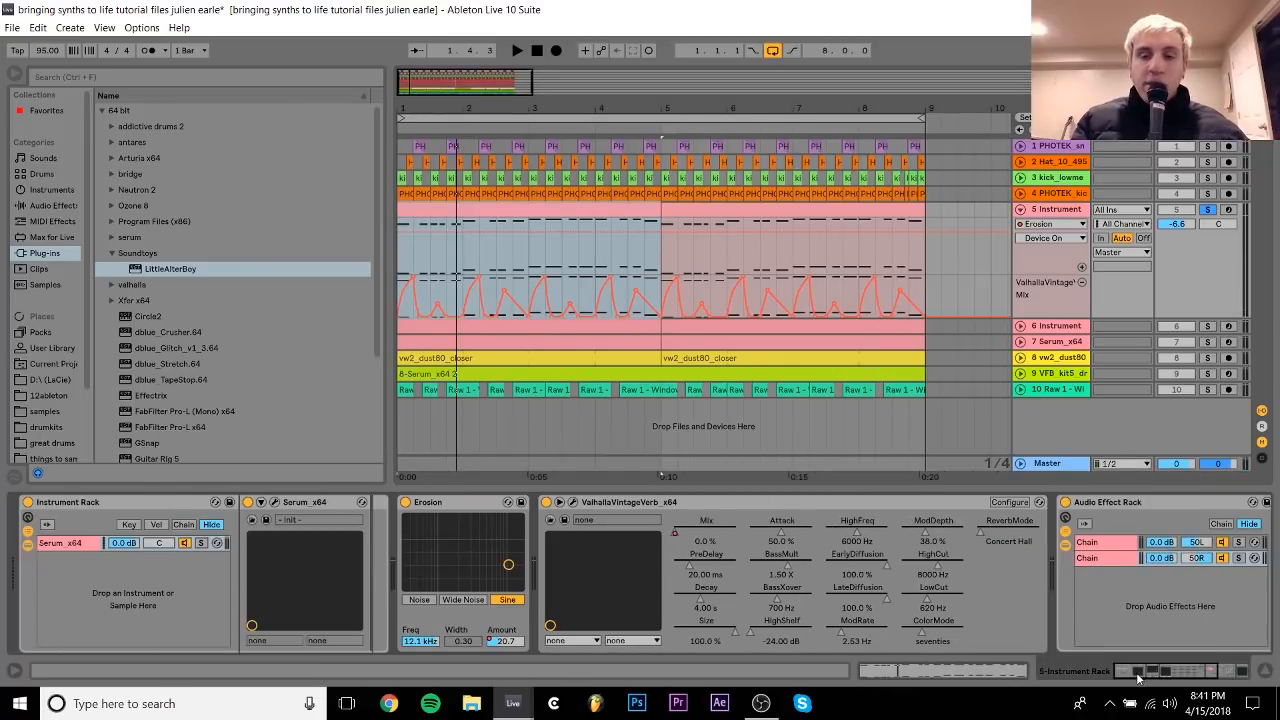
pyautogui.click(1063, 361)
pyautogui.click(1048, 390)
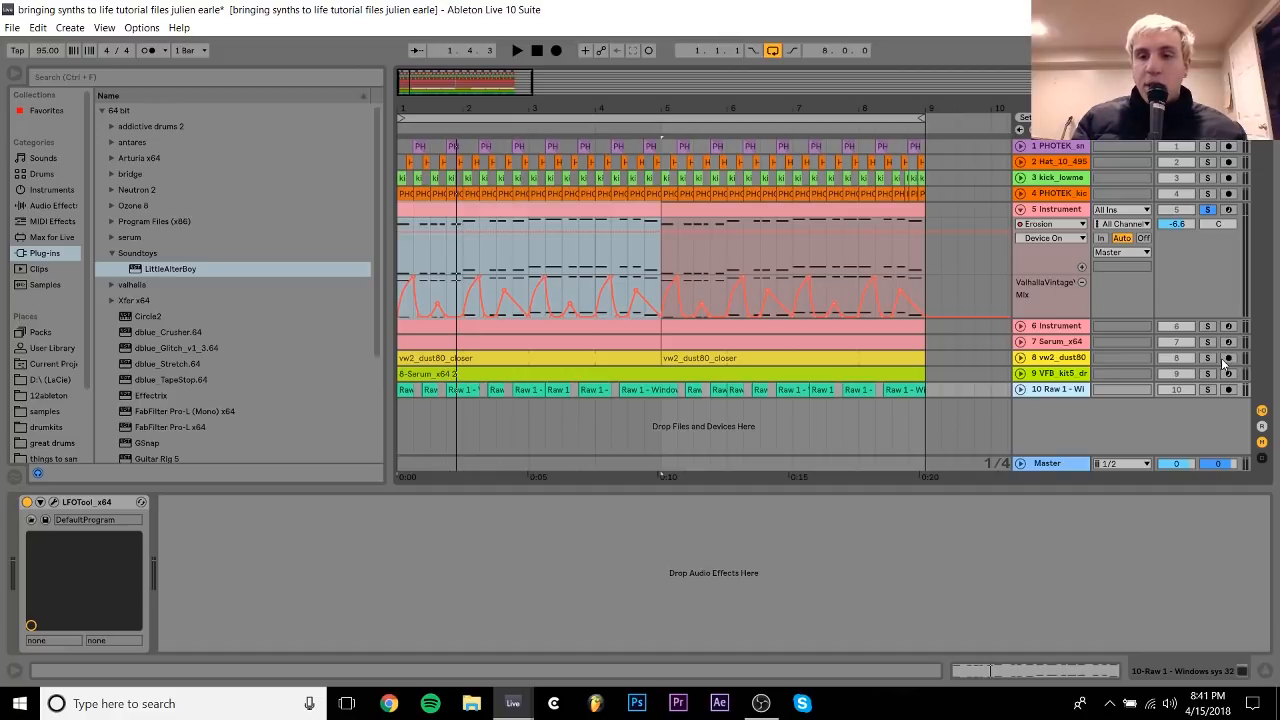
pyautogui.click(1208, 389)
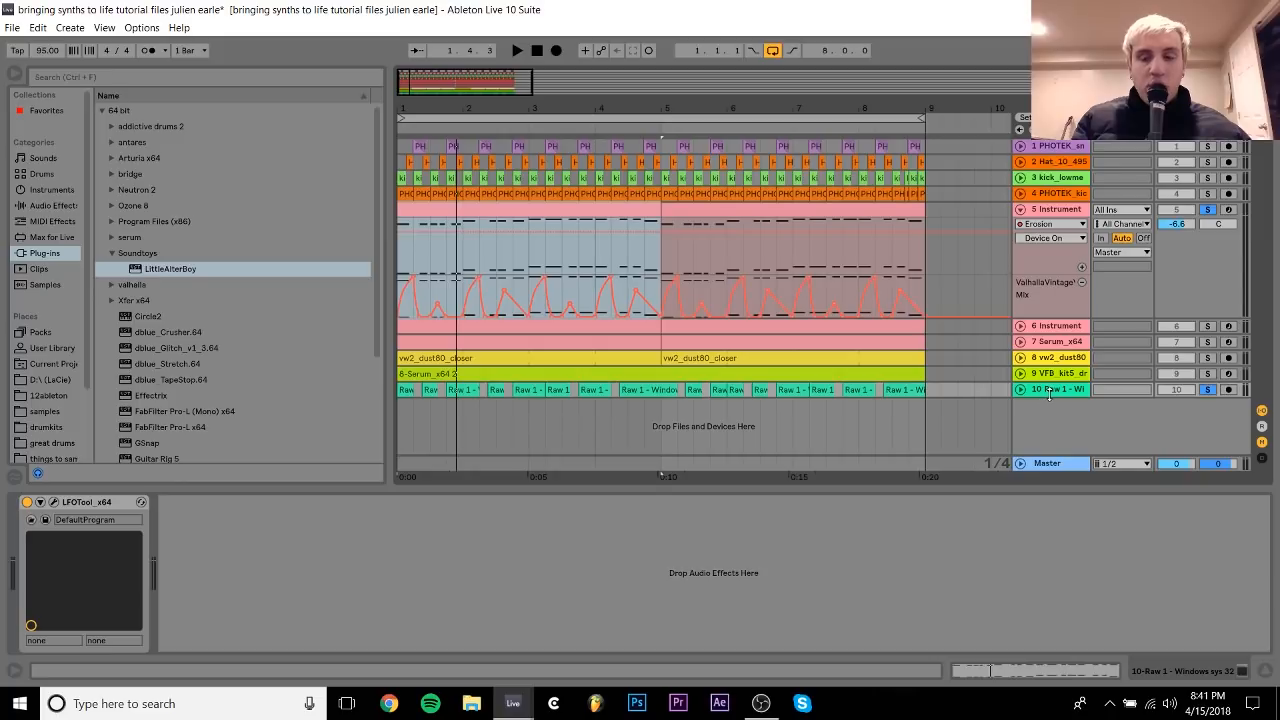
pyautogui.press('space')
pyautogui.click(1208, 209)
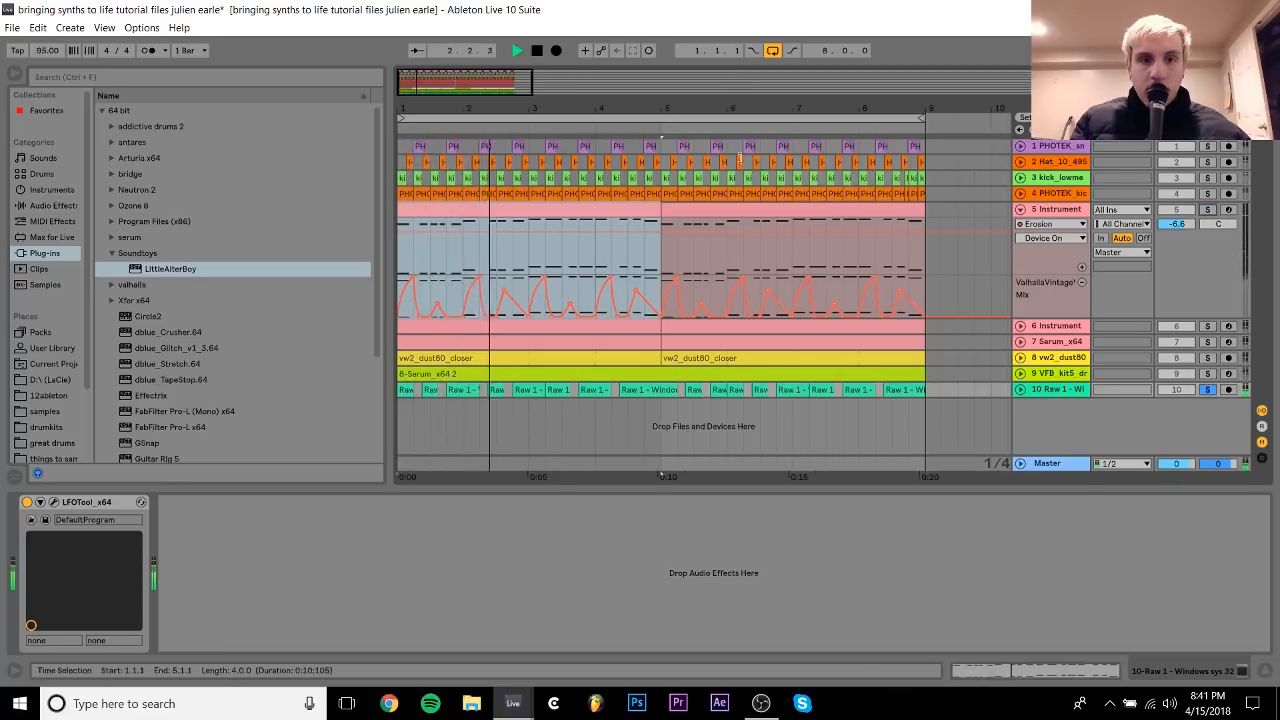
pyautogui.press('space')
# Step: Move the 5 Instrument track directly above the Raw 1 track and remove its ValhallaVintageVerb Mix automation lane
pyautogui.moveTo(528, 106); pyautogui.dragTo(528, 165)
pyautogui.click(1050, 215)
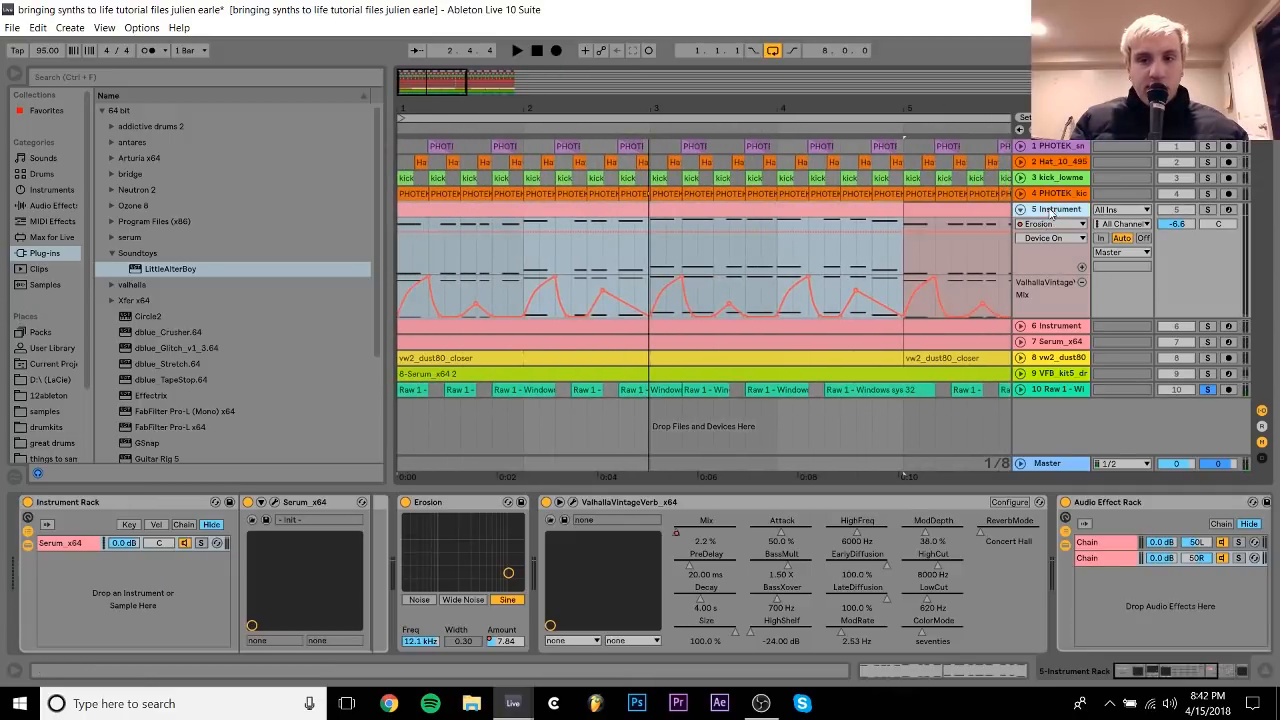
pyautogui.moveTo(1080, 403); pyautogui.dragTo(1073, 379)
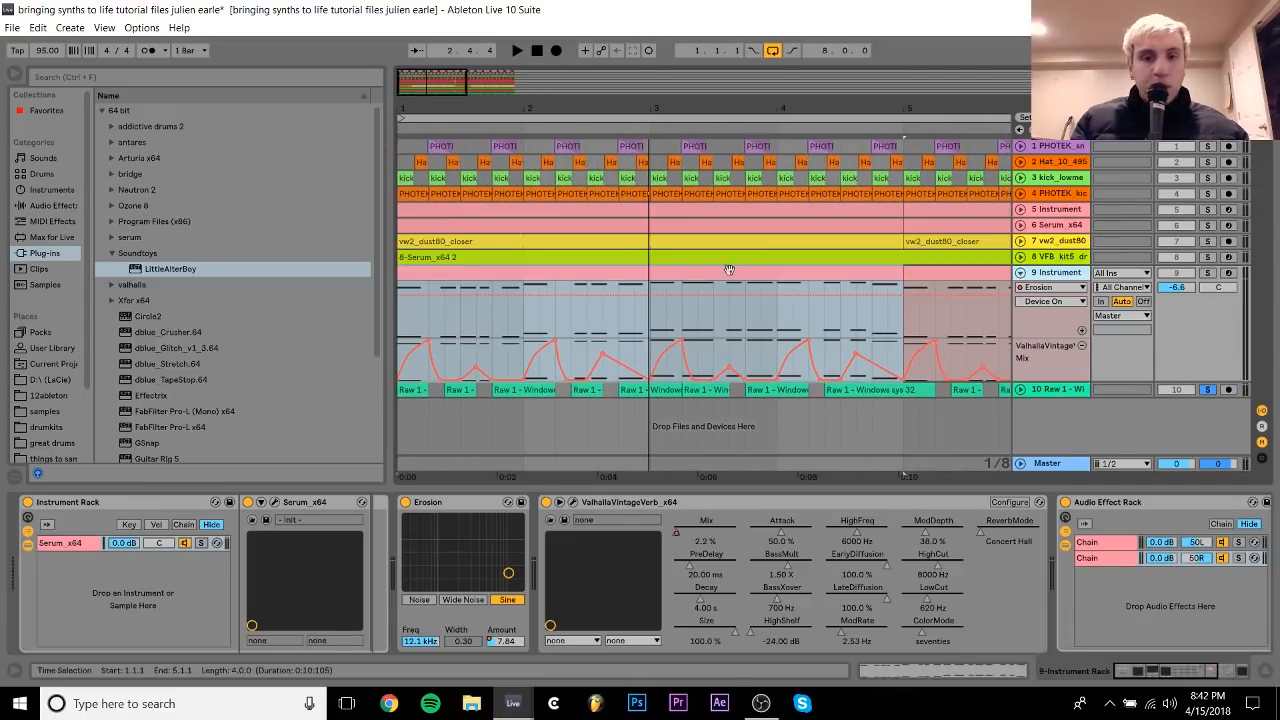
pyautogui.click(1083, 345)
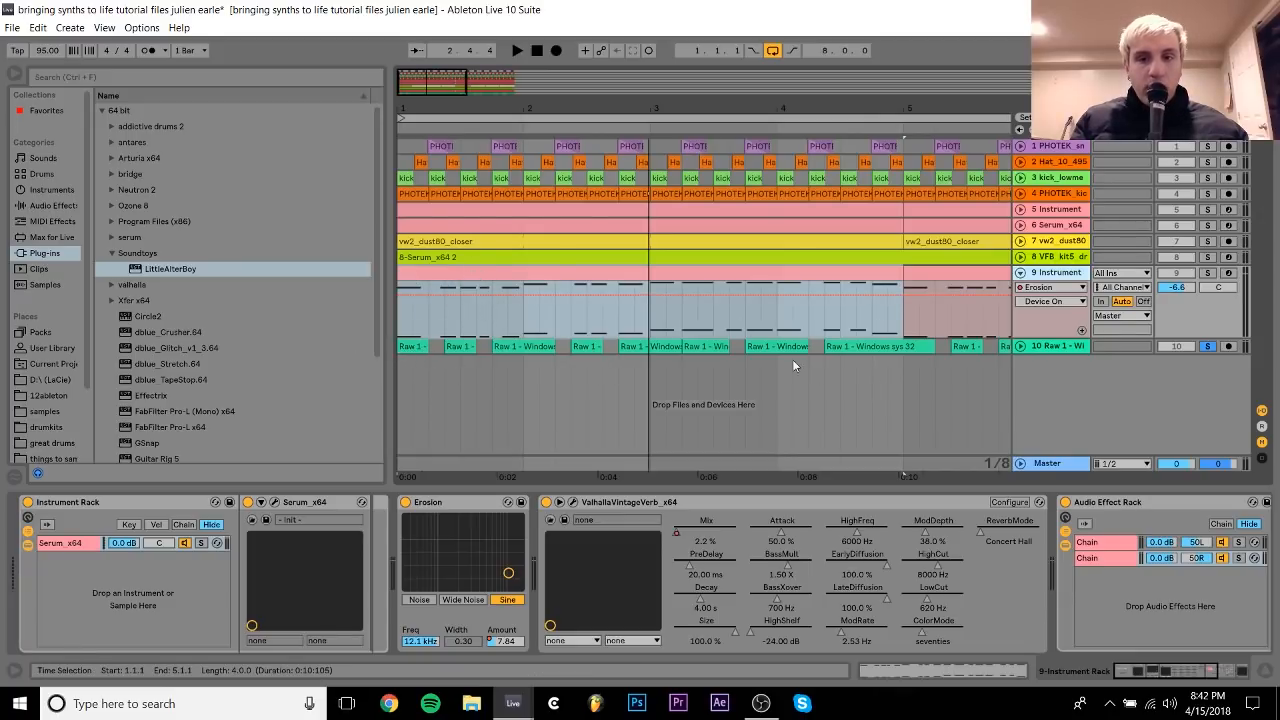
# Step: Play the arrangement from the start and solo the moved Instrument track alongside the Raw 1 track
pyautogui.moveTo(922, 108); pyautogui.dragTo(922, 42)
pyautogui.press('space')
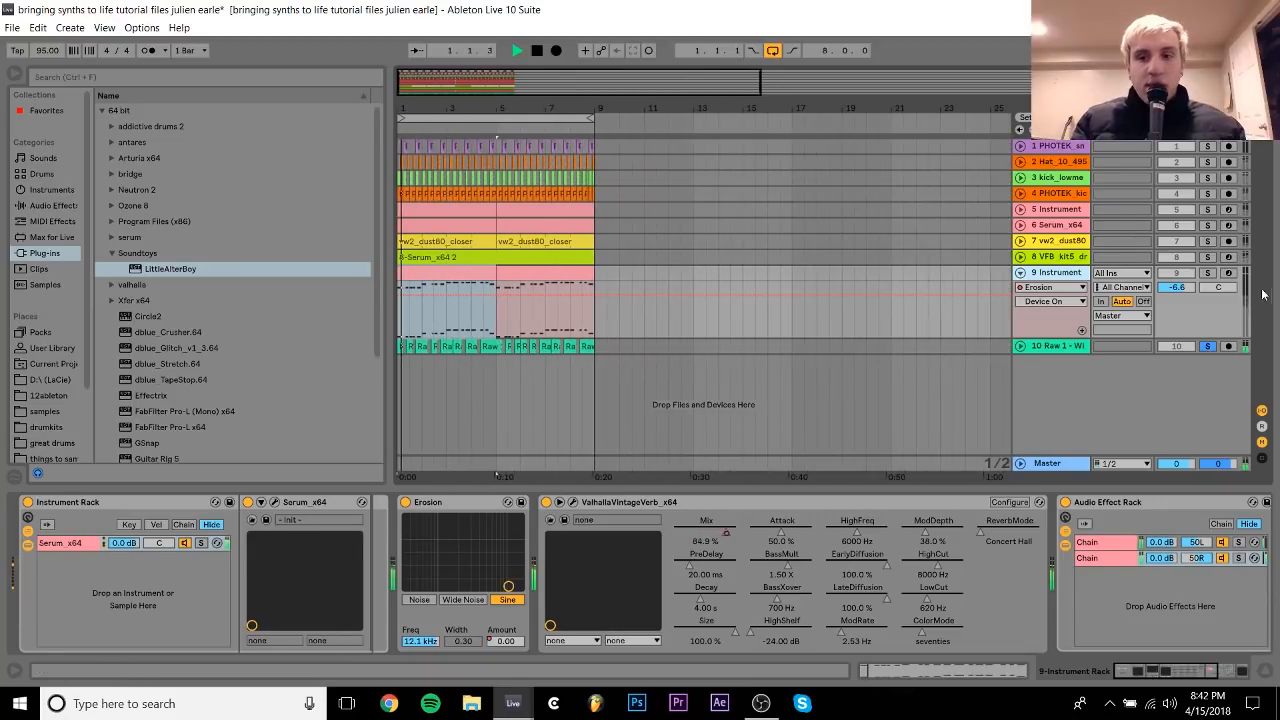
pyautogui.click(1207, 273)
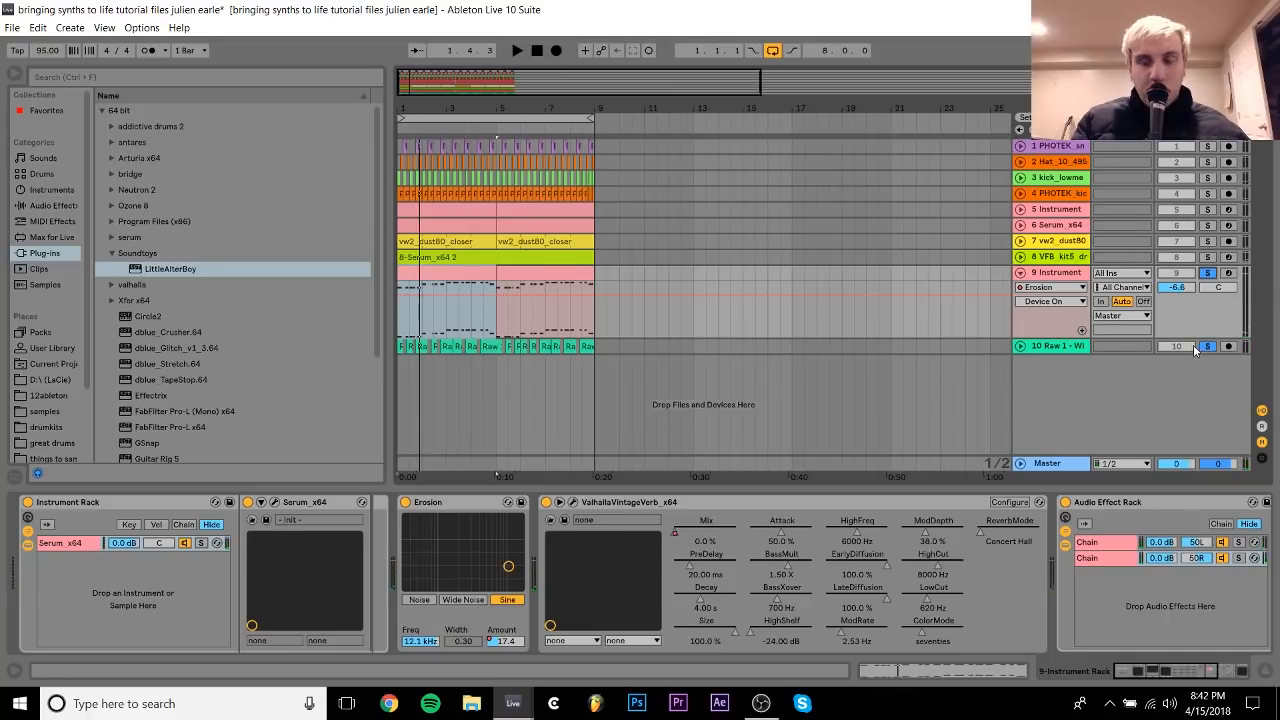
# Step: Play the soloed 9 Instrument and 10 Raw 1 tracks together for a few beats
pyautogui.click(1066, 350)
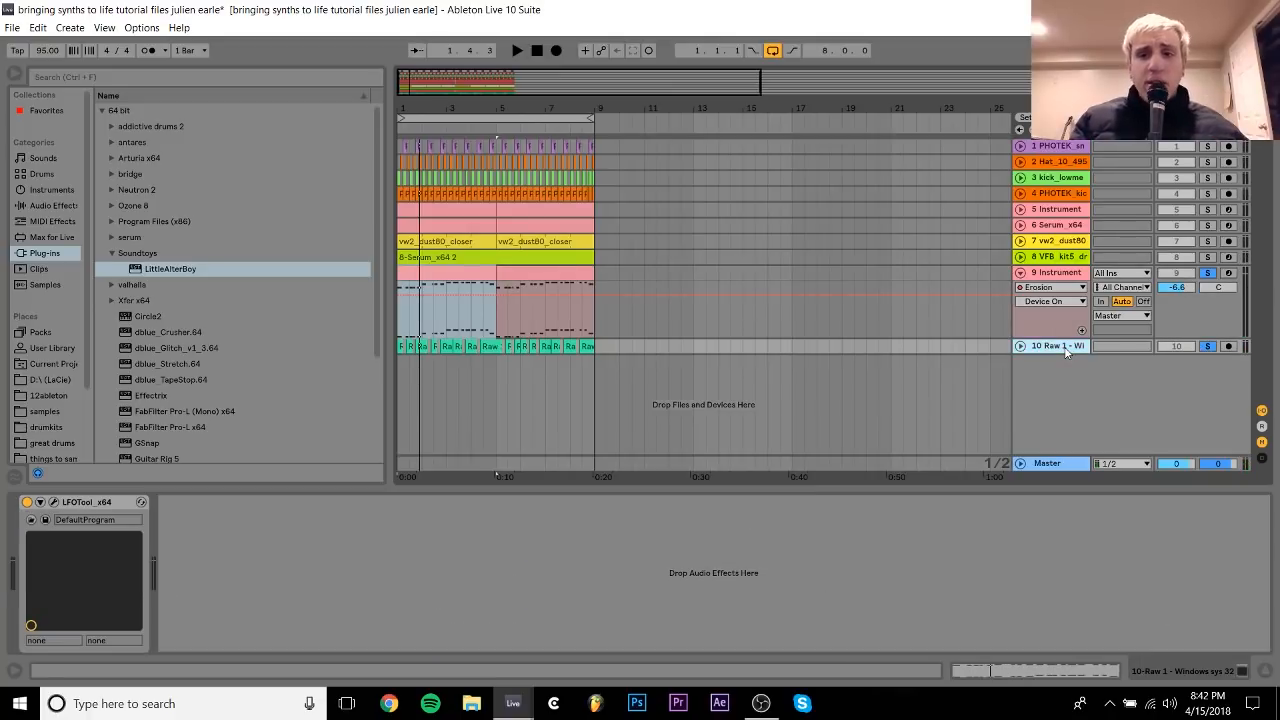
pyautogui.press('space')
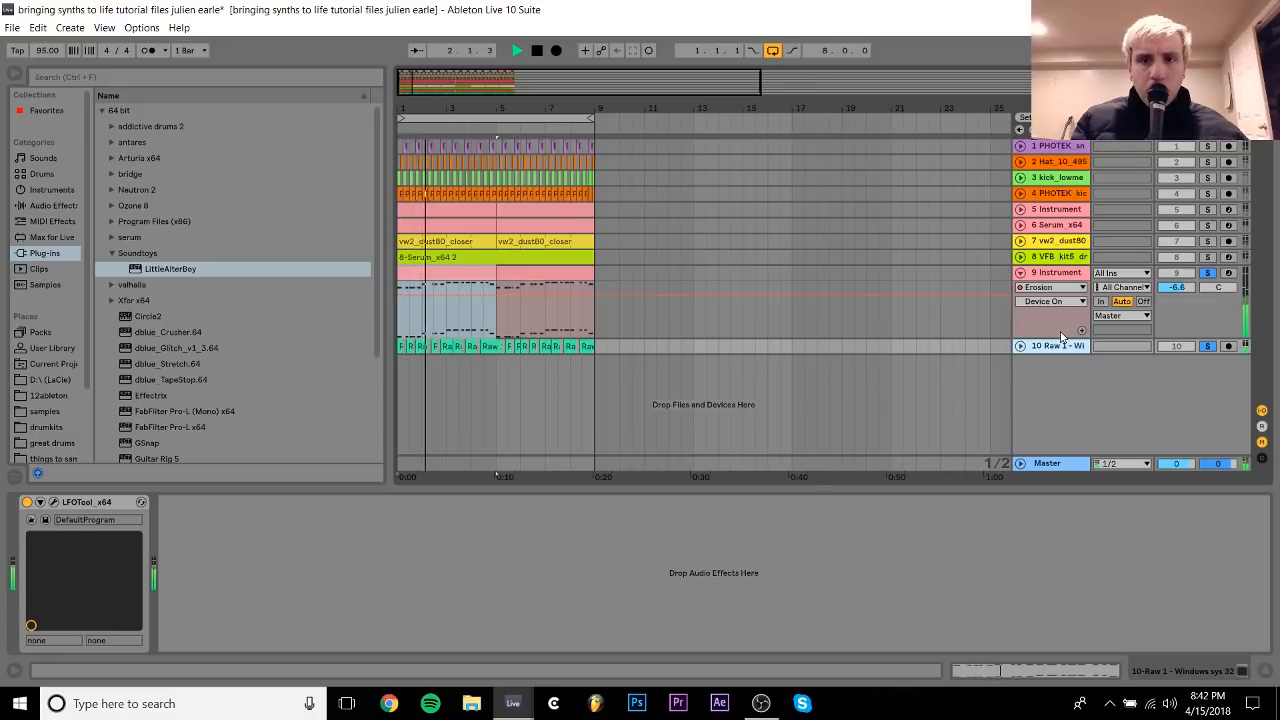
pyautogui.press('space')
# Step: Compare the soloed 9 Instrument track without effects by bypassing ValhallaVintageVerb and Erosion during playback and re-enabling both
pyautogui.click(1054, 274)
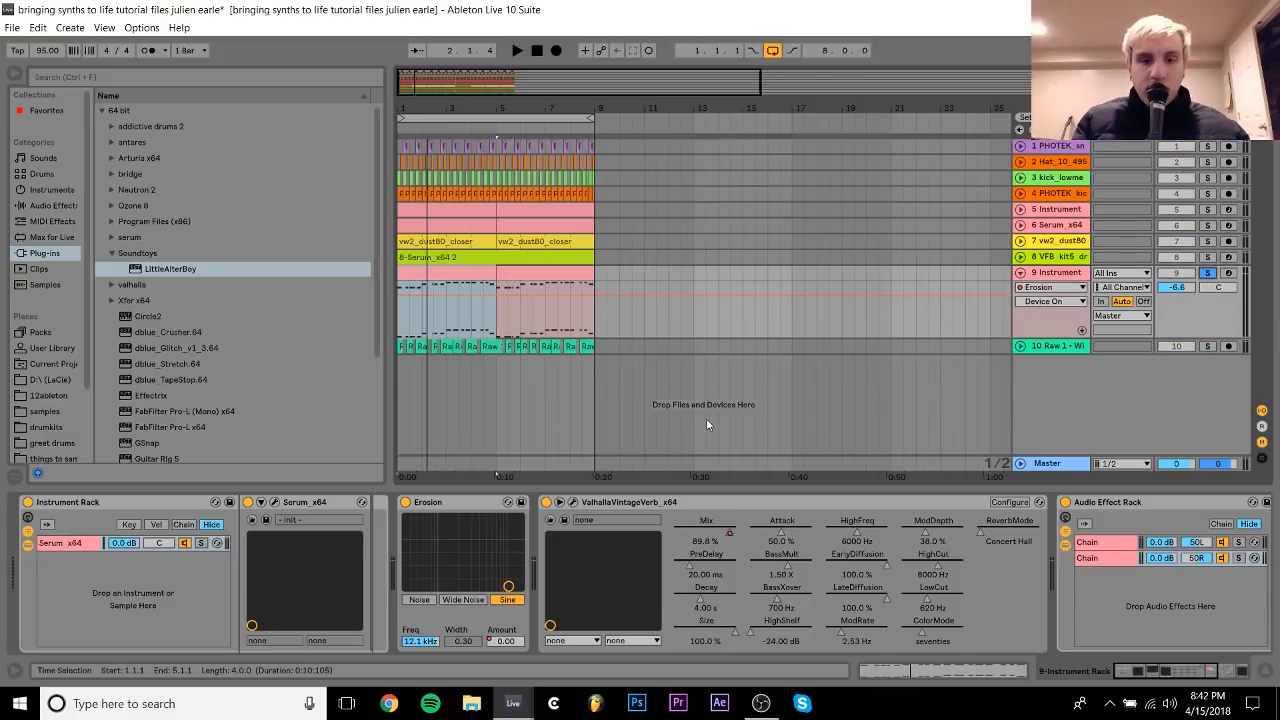
pyautogui.click(545, 505)
pyautogui.click(405, 504)
pyautogui.press('space')
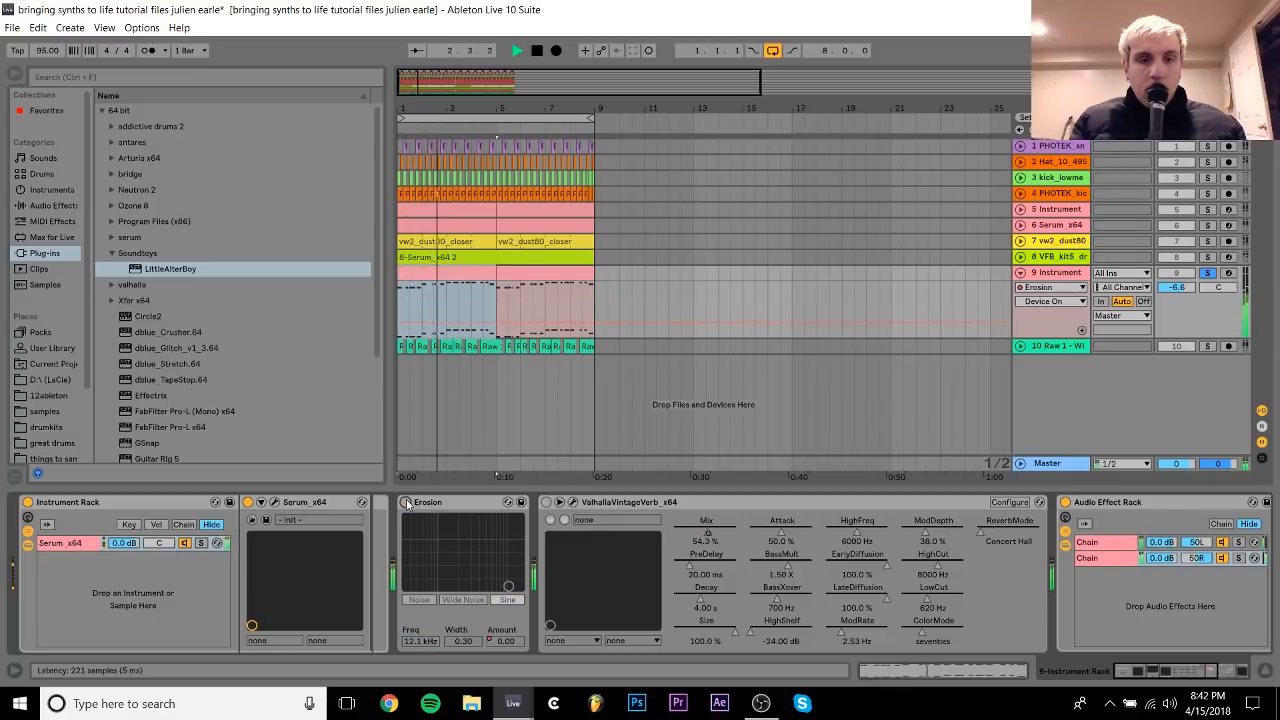
pyautogui.press('space')
pyautogui.click(405, 503)
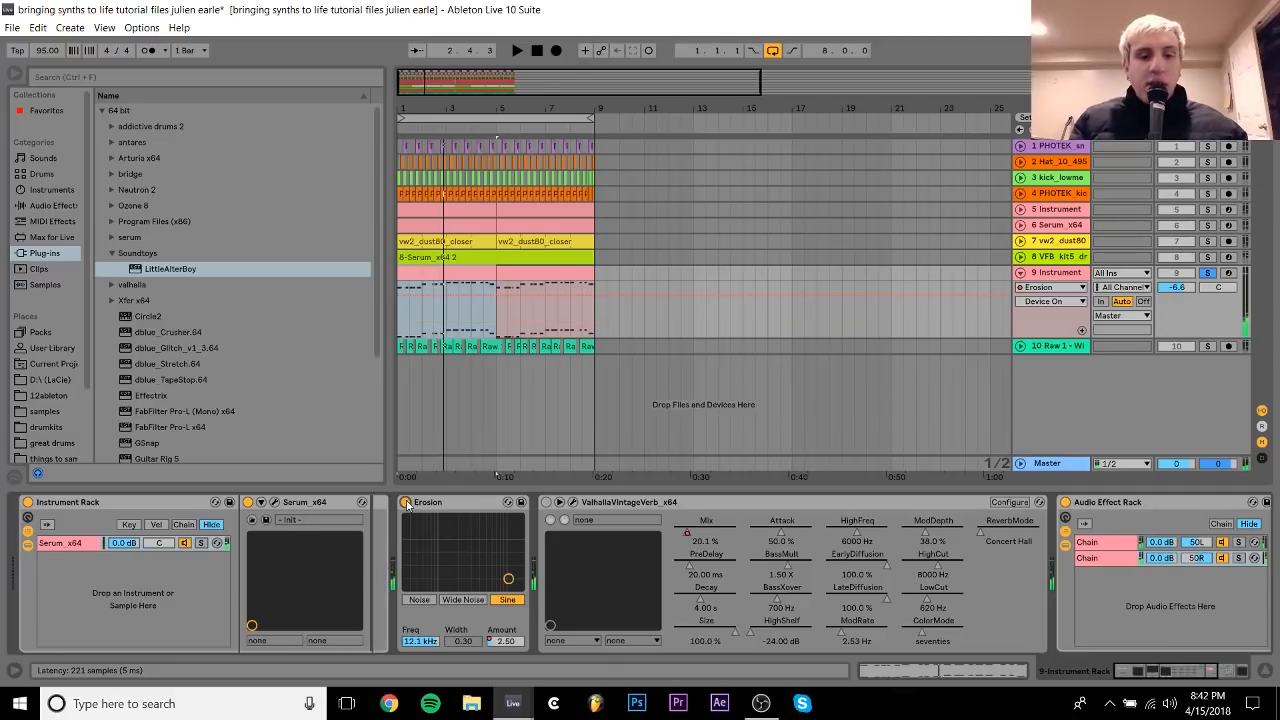
pyautogui.click(546, 503)
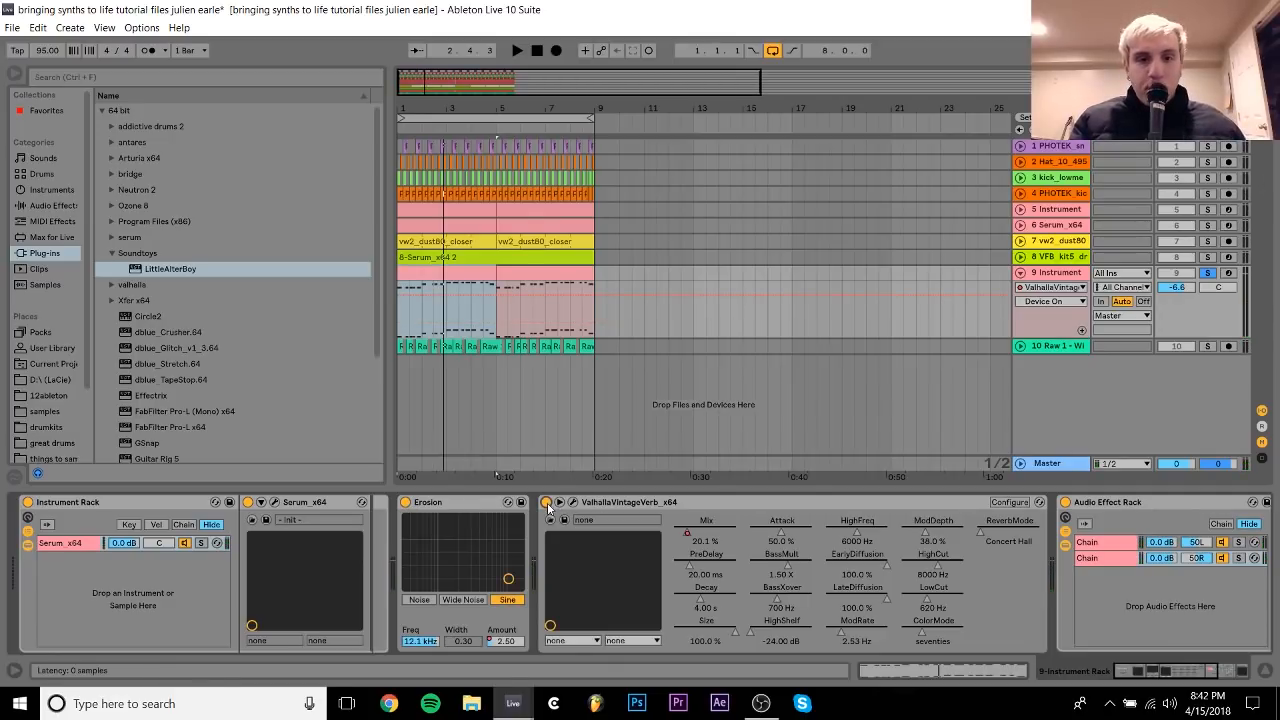
# Step: Solo only the 7 vw2_dust80 track, with 9 Instrument and 10 Raw 1 unsoloed, and play it for about a bar
pyautogui.click(1048, 347)
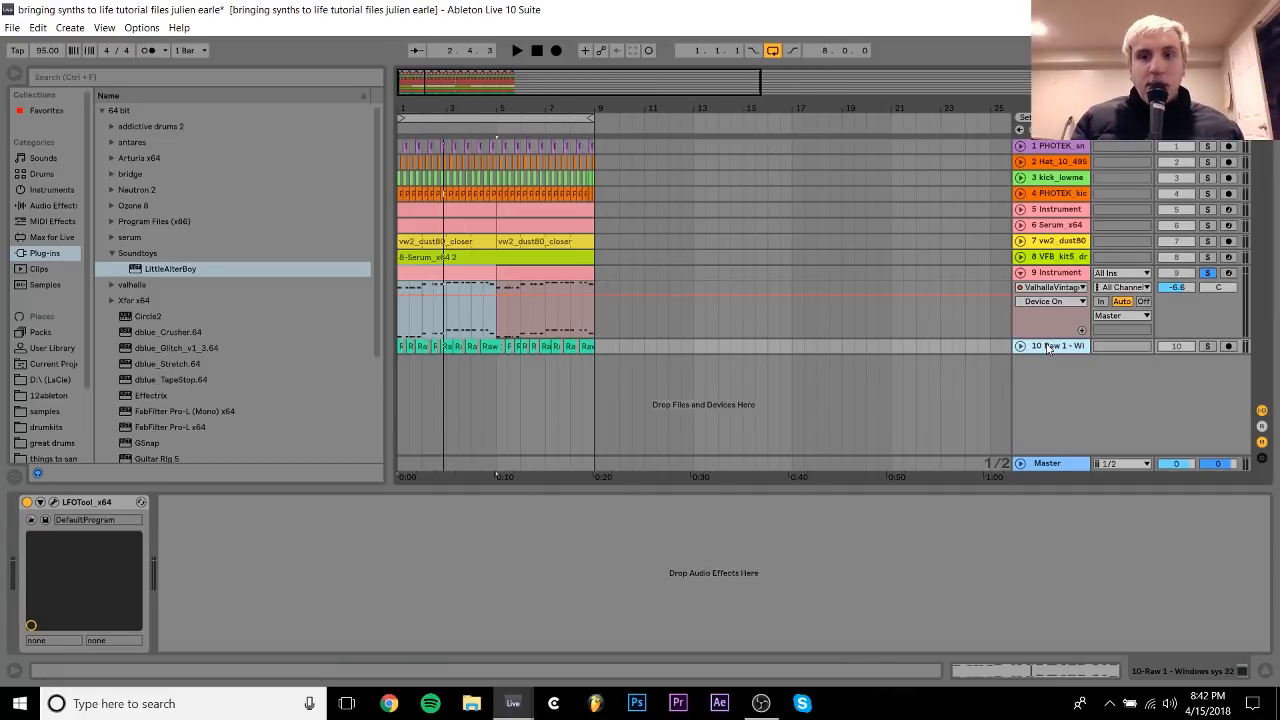
pyautogui.click(1207, 346)
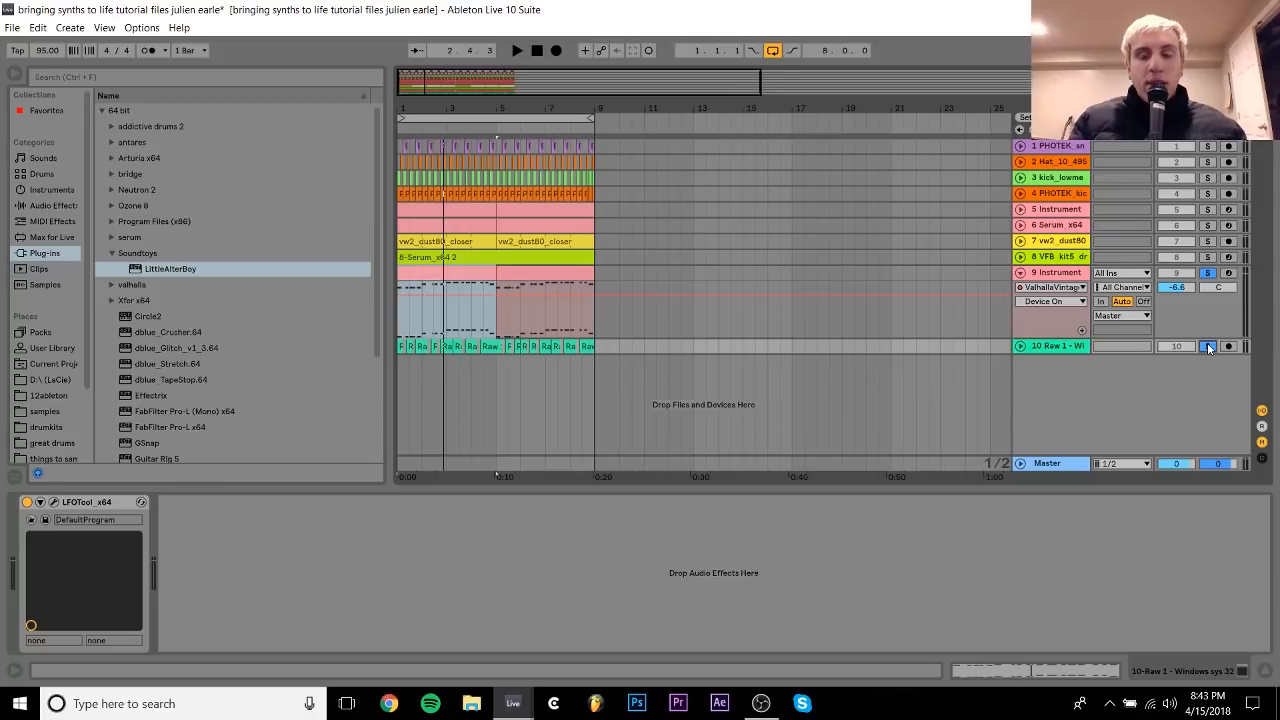
pyautogui.click(1208, 242)
pyautogui.click(1209, 272)
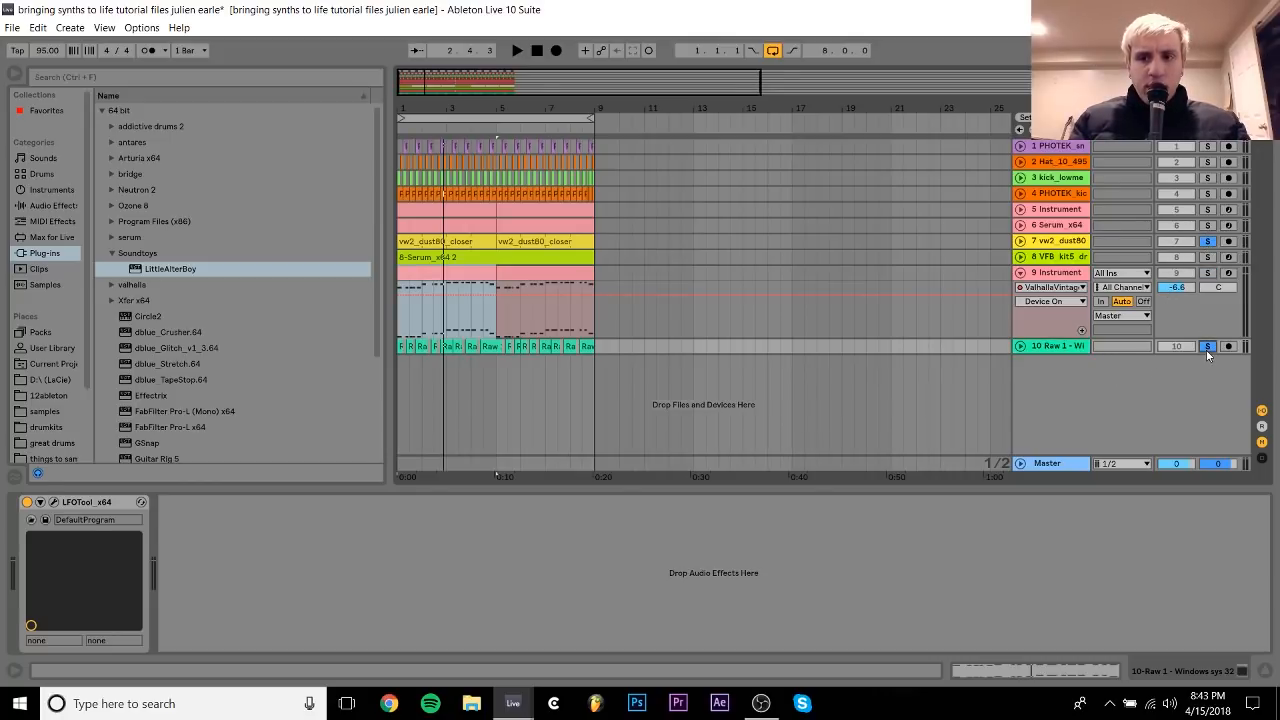
pyautogui.click(1207, 346)
pyautogui.press('space')
pyautogui.click(1037, 242)
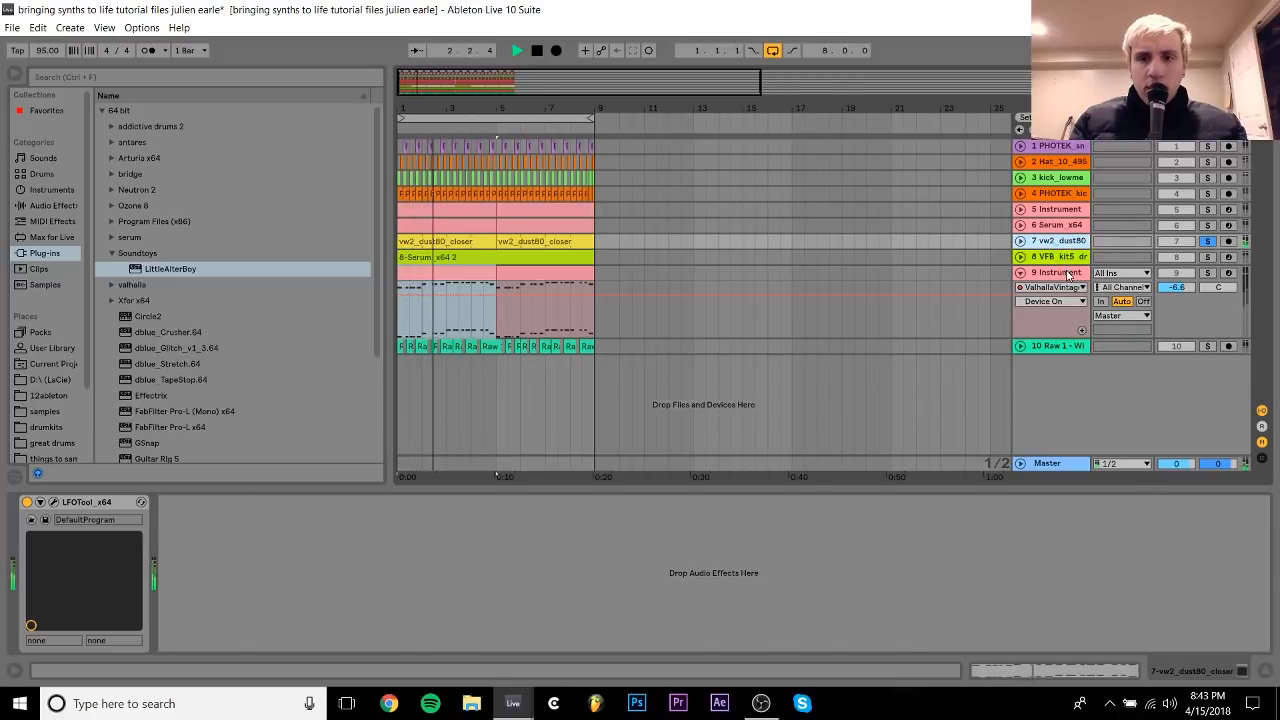
pyautogui.click(1068, 274)
pyautogui.press('space')
# Step: Add the 9 Instrument and 10 Raw 1 tracks to the solo and play them with the vw2_dust80 layer
pyautogui.click(1207, 272)
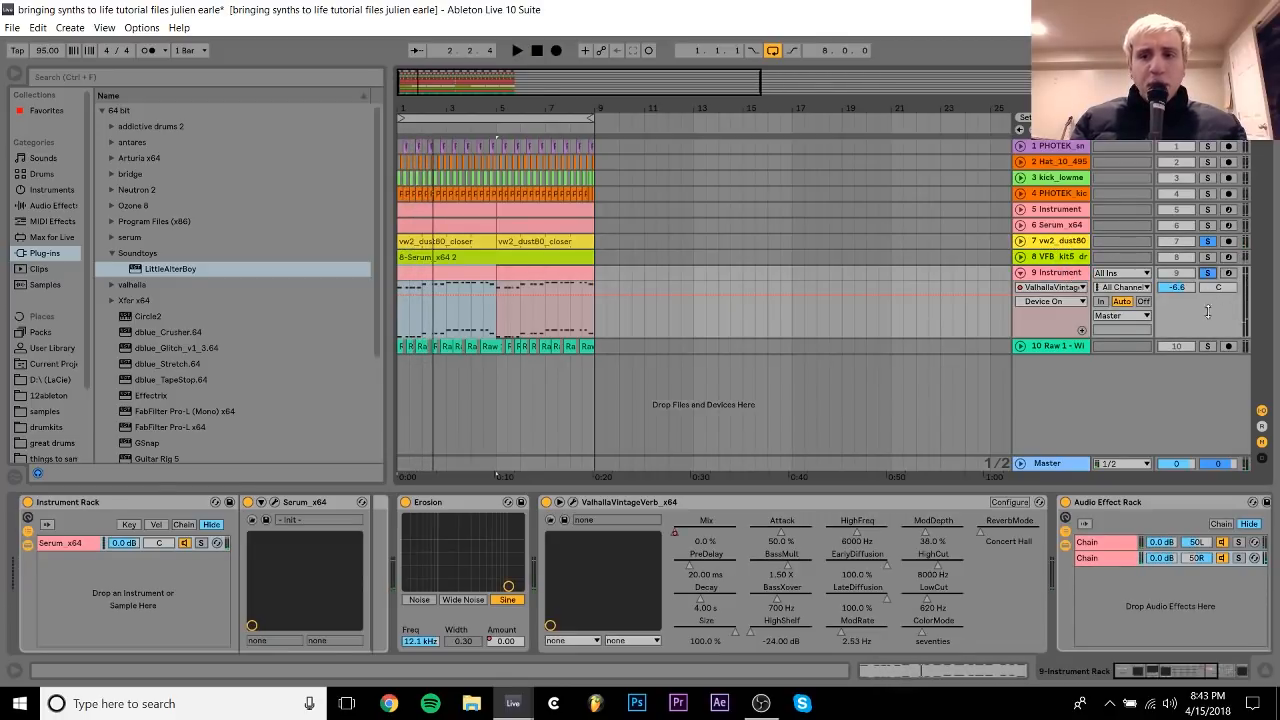
pyautogui.click(1207, 346)
pyautogui.press('space')
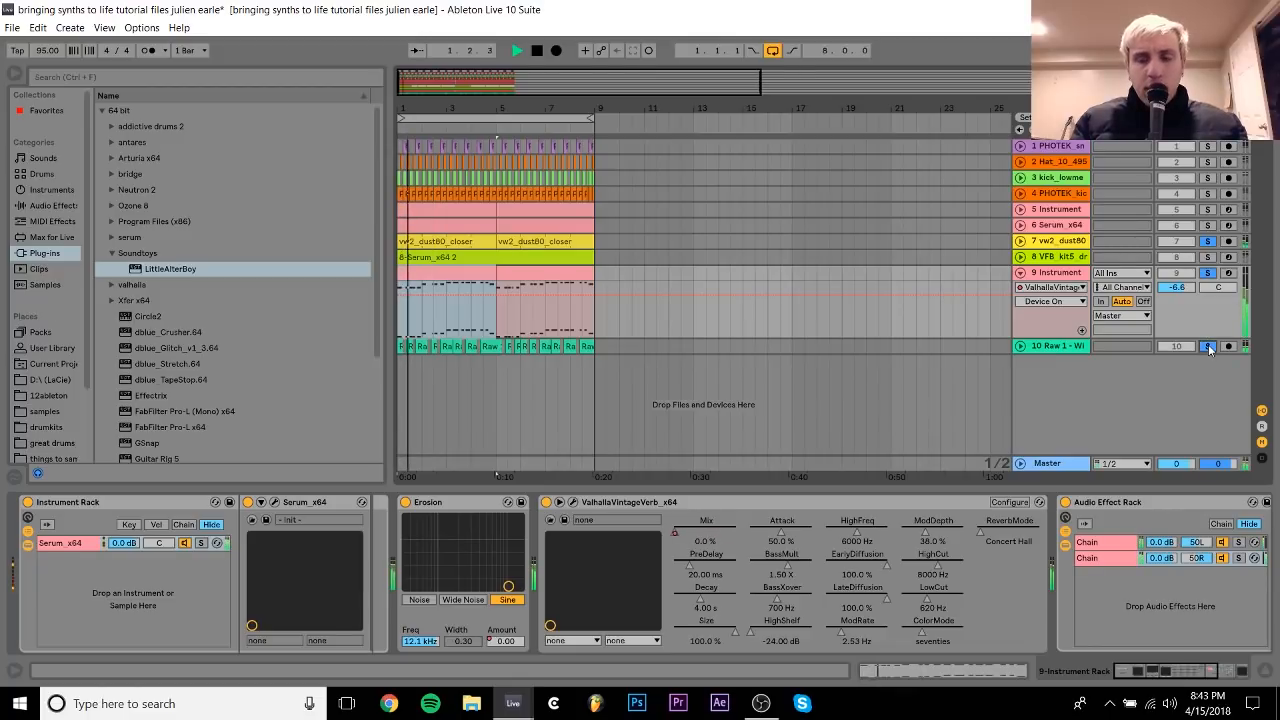
pyautogui.press('space')
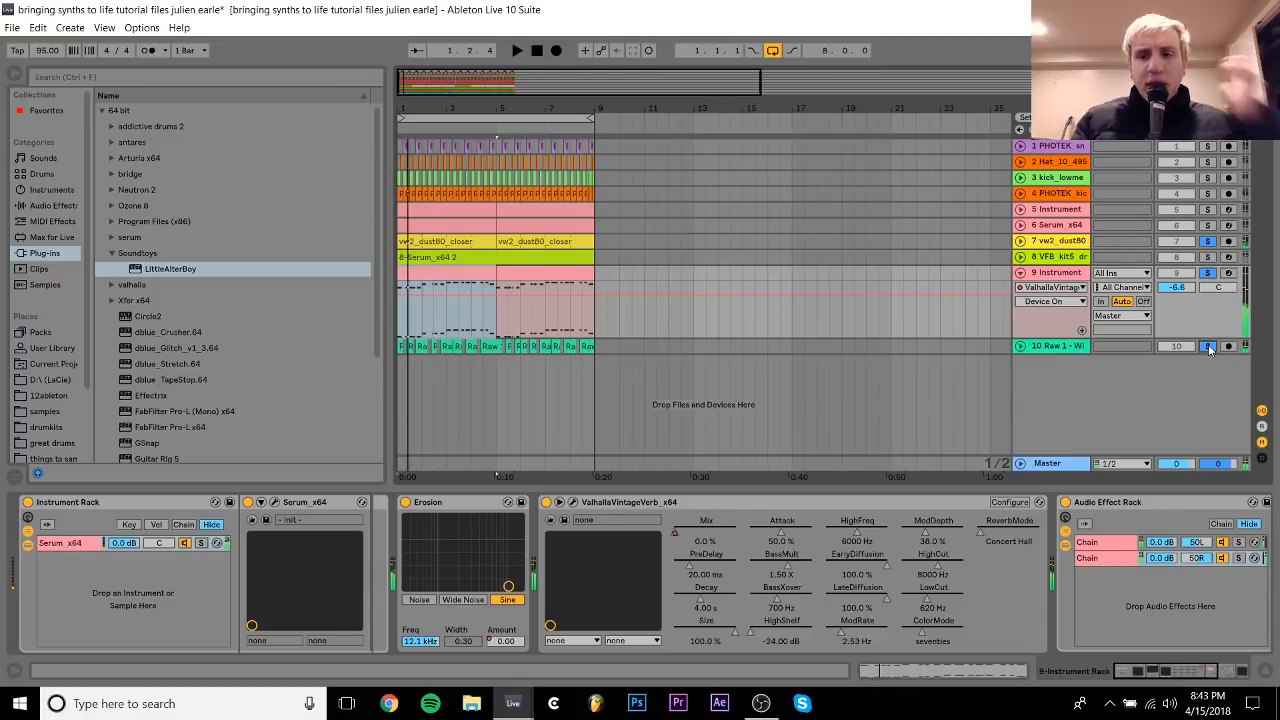
# Step: Clear all track solos, play the first bar of the full arrangement, and select the 8 VFB_kit5 track
pyautogui.click(1052, 348)
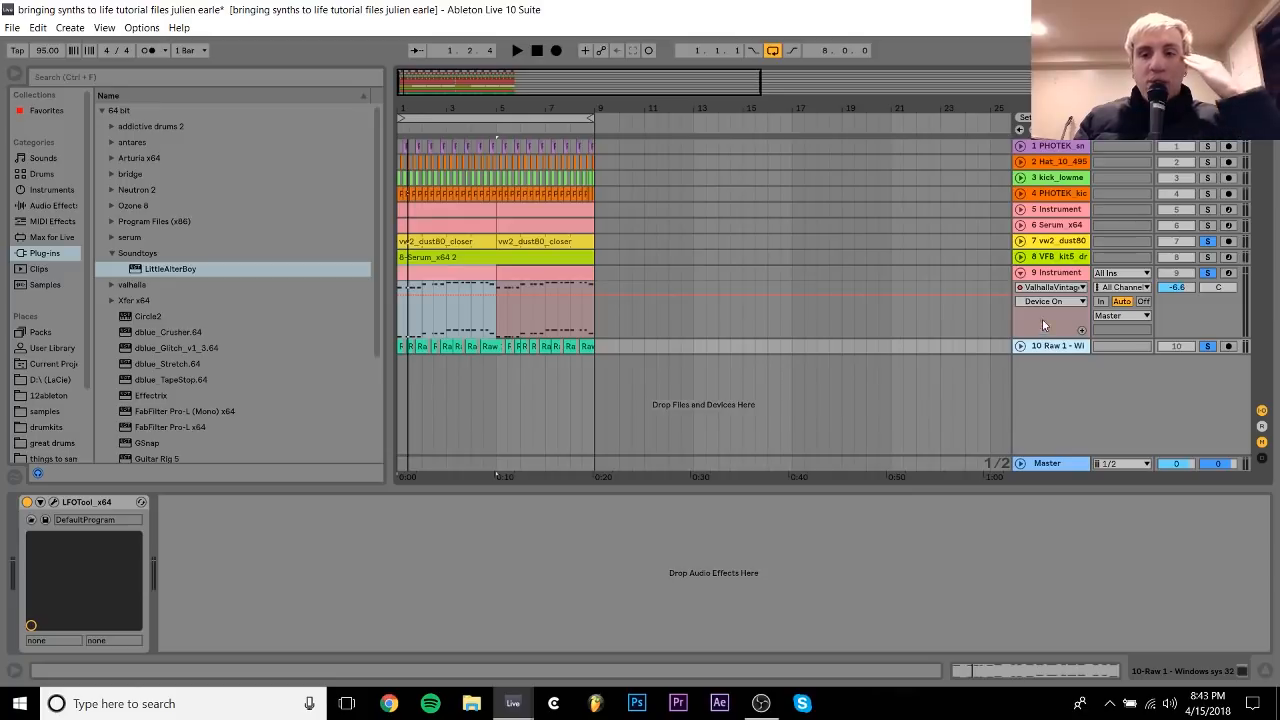
pyautogui.click(1046, 276)
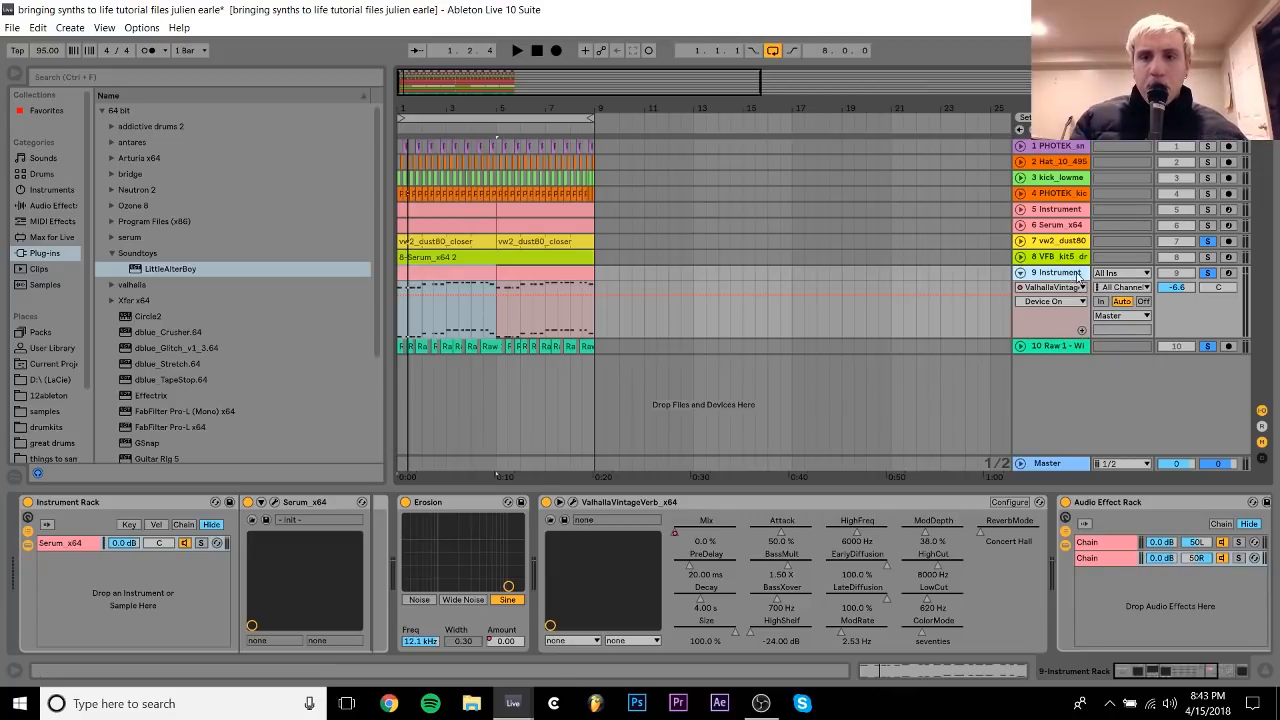
pyautogui.click(1210, 274)
pyautogui.press('space')
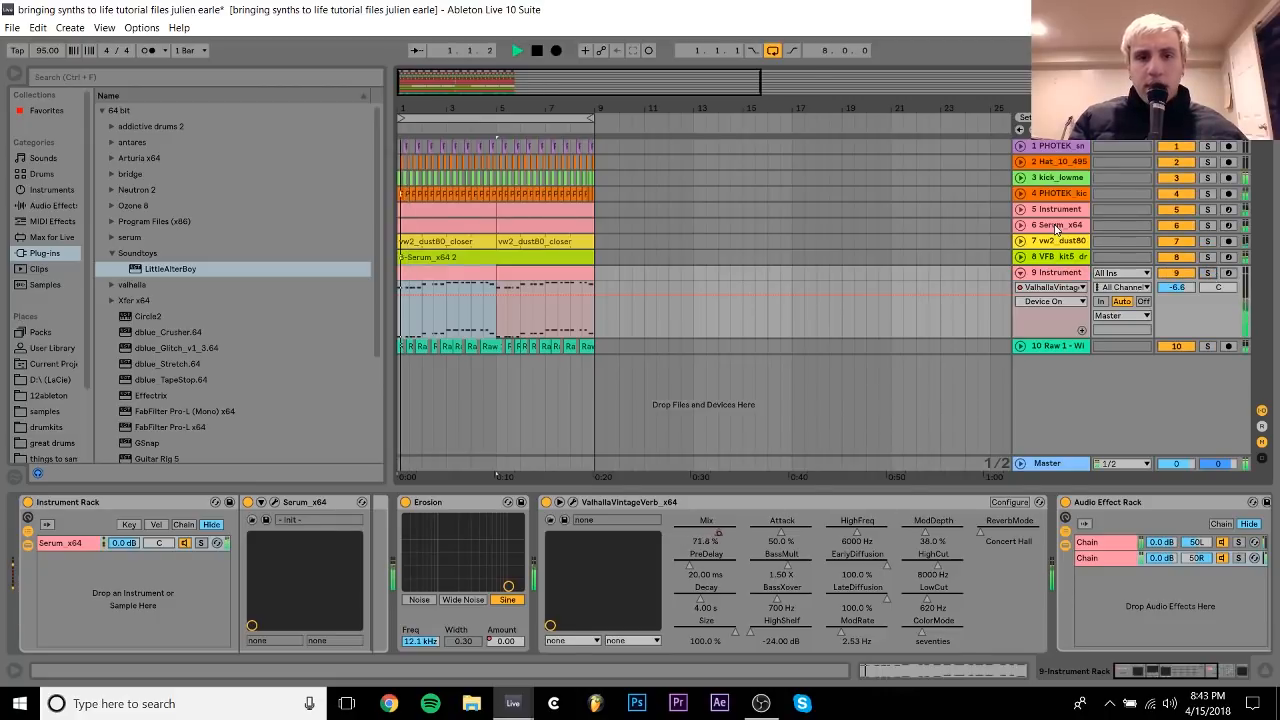
pyautogui.hotkey('alt', 'space')
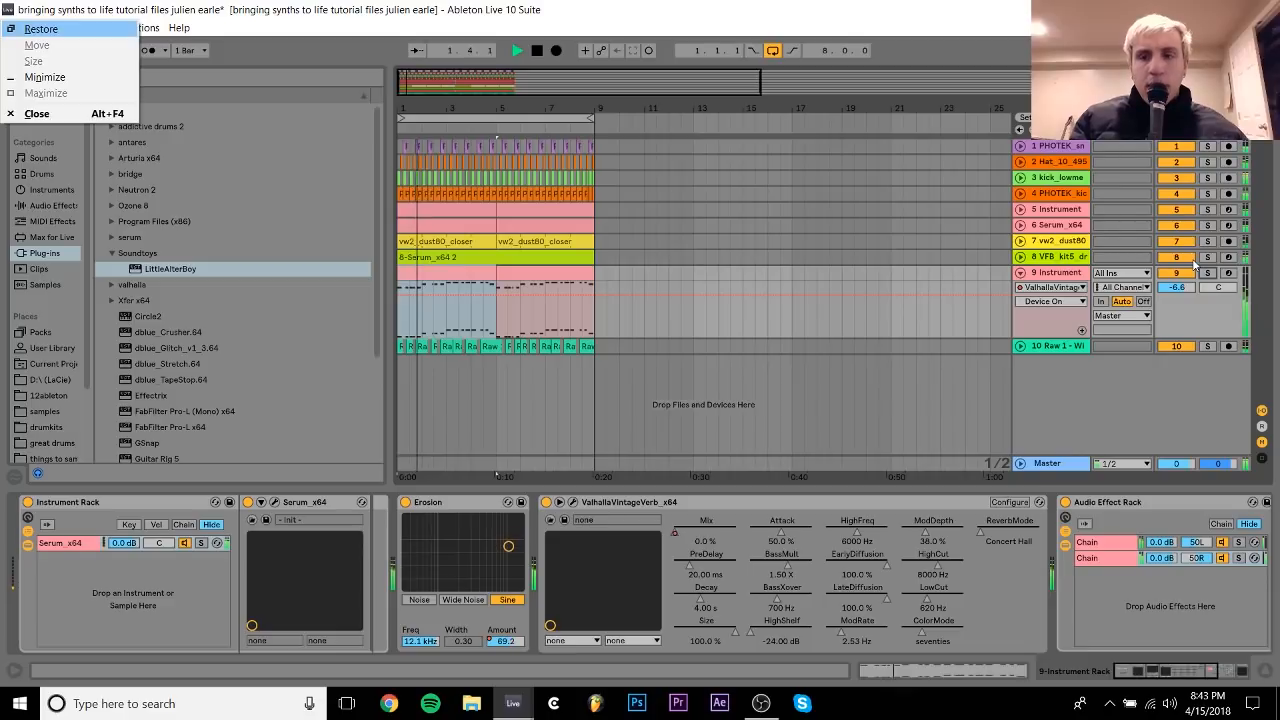
pyautogui.click(1082, 258)
pyautogui.press('space')
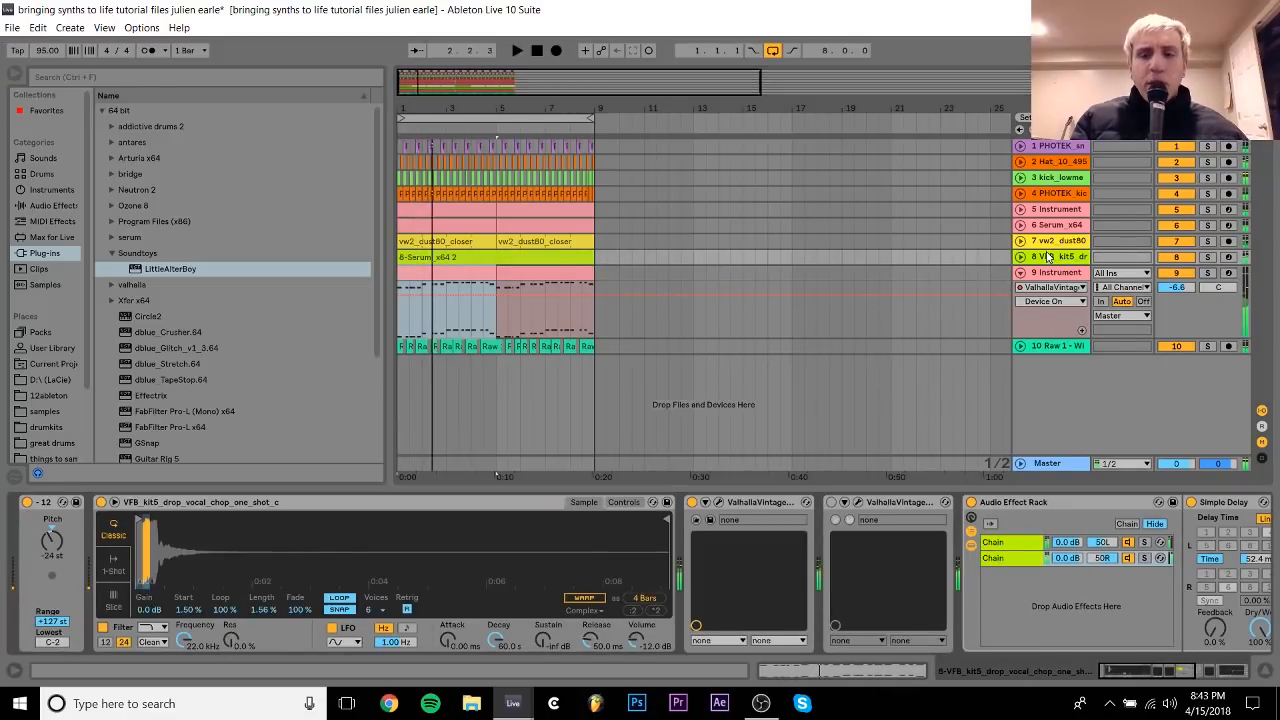
# Step: Solo the 8 VFB_kit5 track, play it from the start, and unfold the track to see its MIDI notes
pyautogui.click(1208, 257)
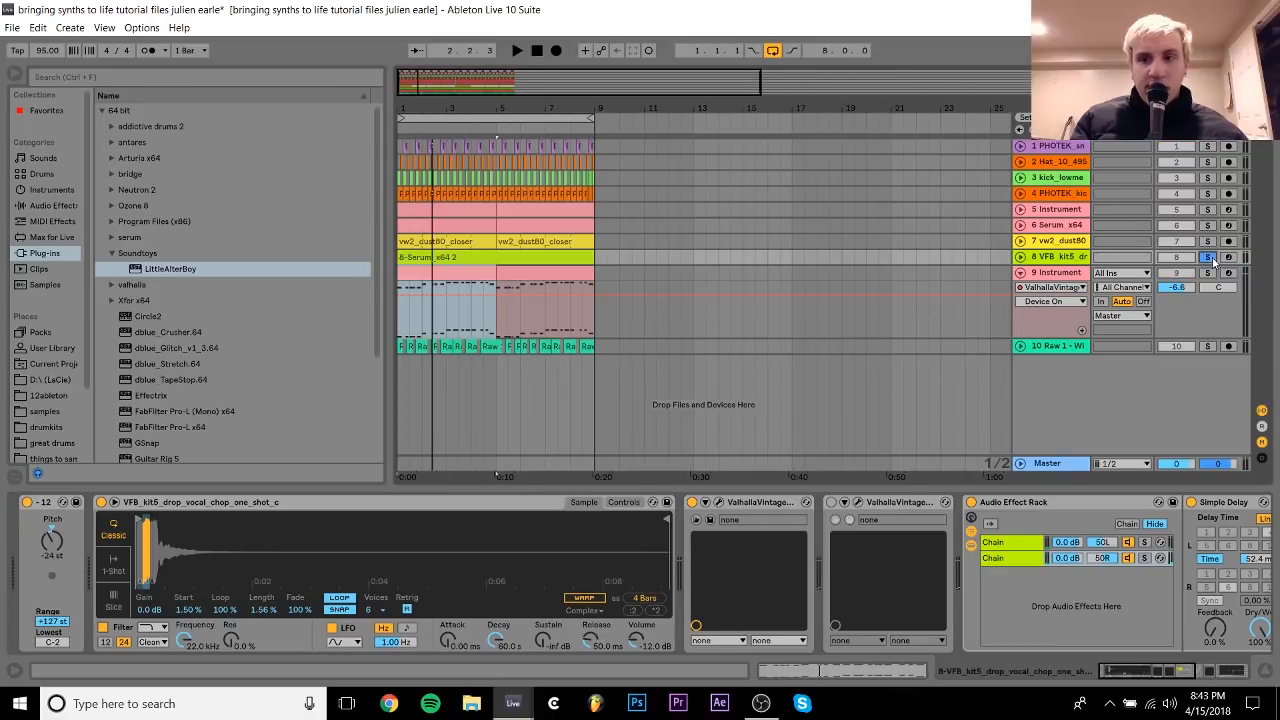
pyautogui.press('space')
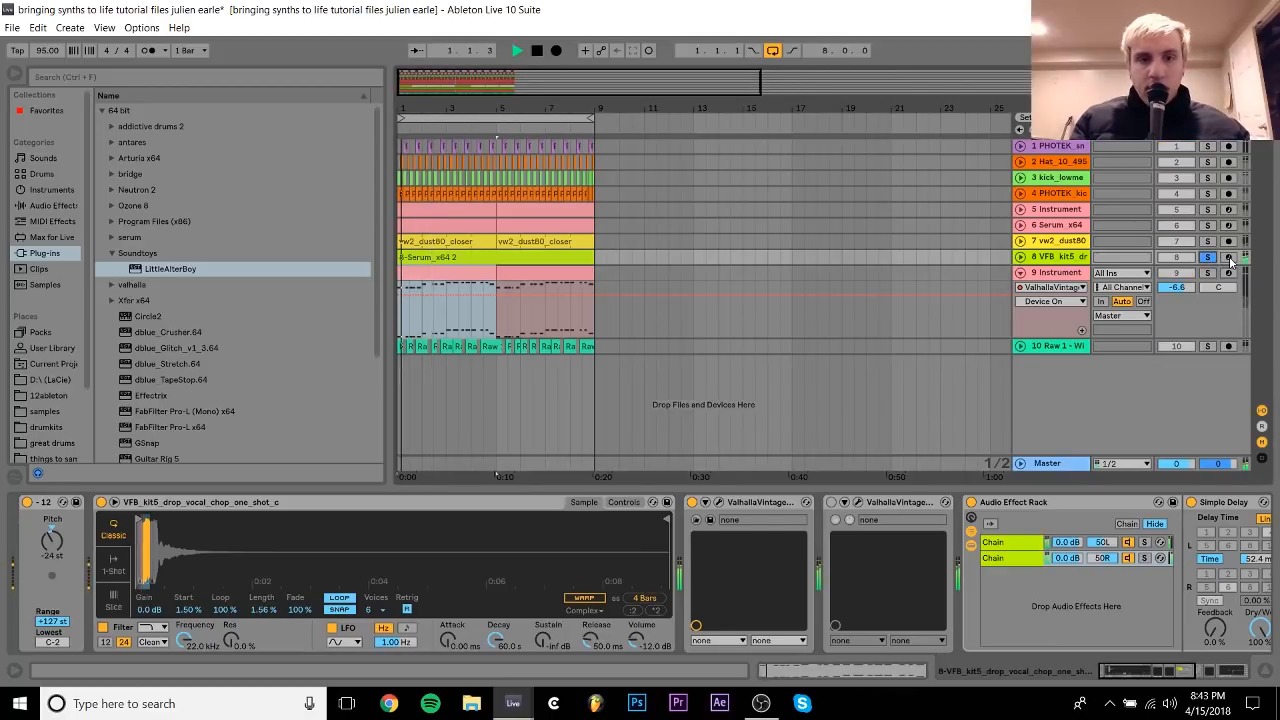
pyautogui.click(1019, 257)
pyautogui.click(455, 258)
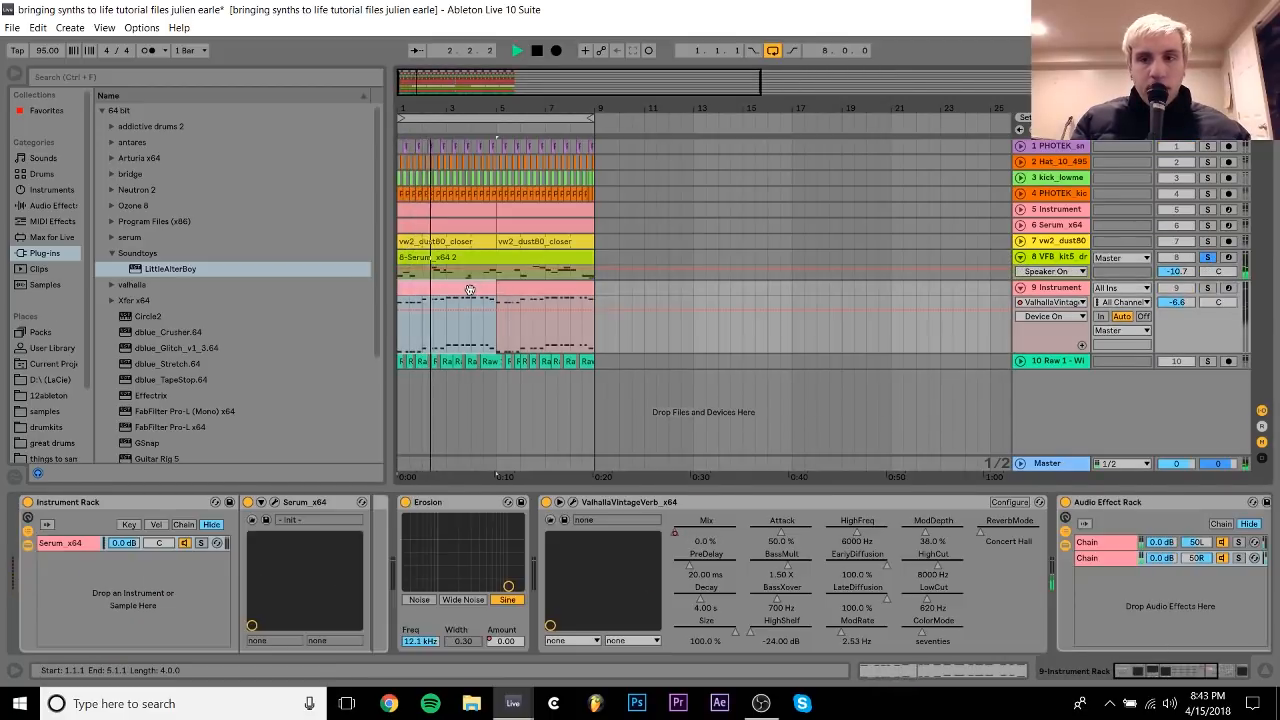
# Step: Reveal the 8 VFB_kit5 track's vocal chop sample in the browser
pyautogui.click(453, 257)
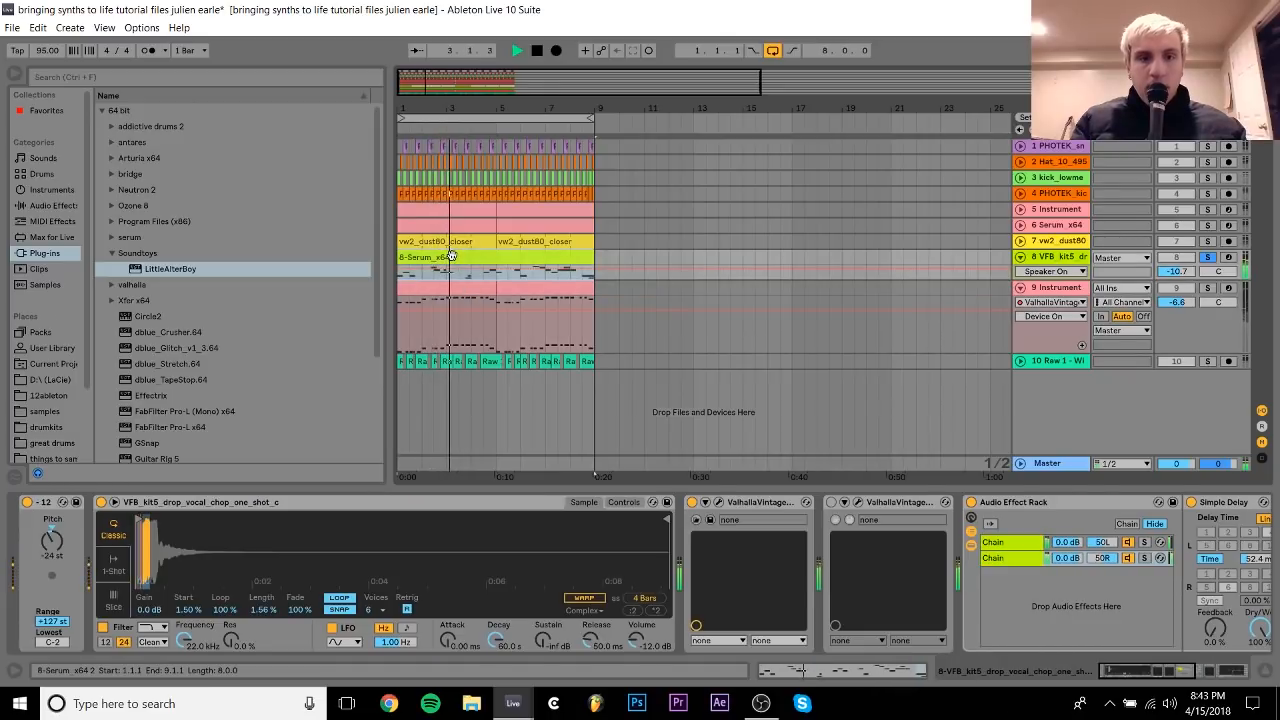
pyautogui.rightClick(394, 556)
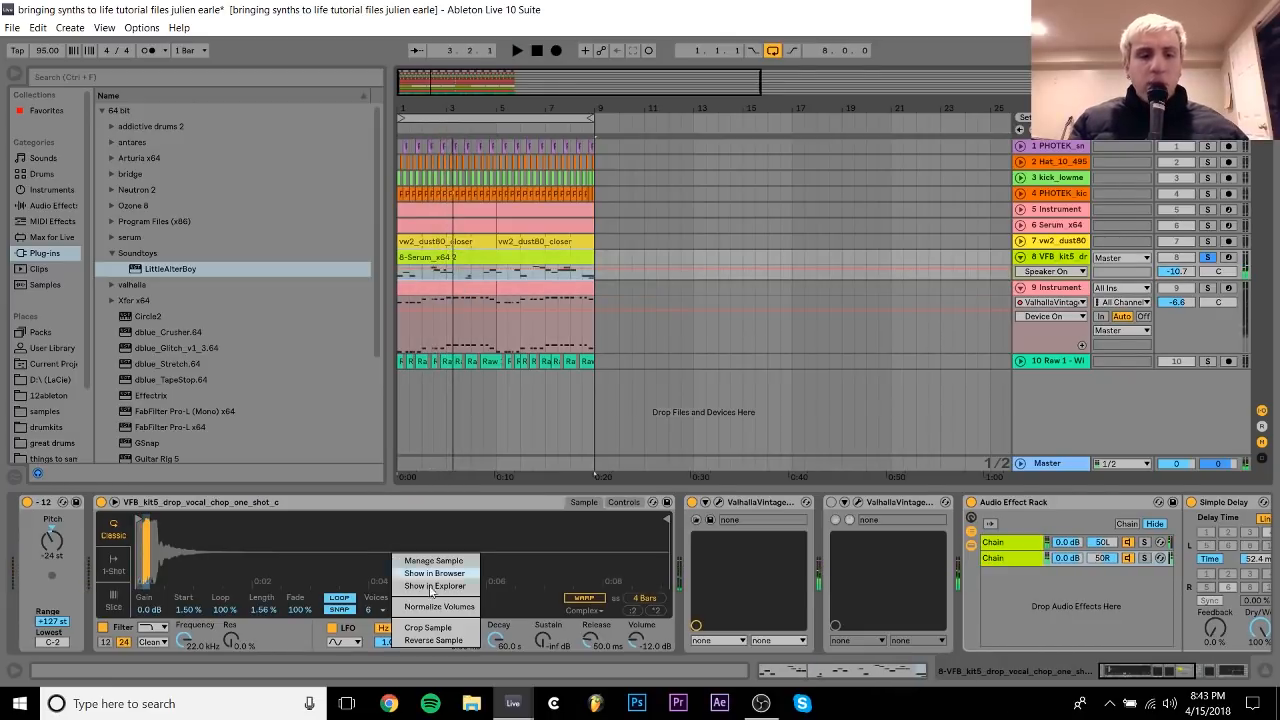
pyautogui.click(434, 573)
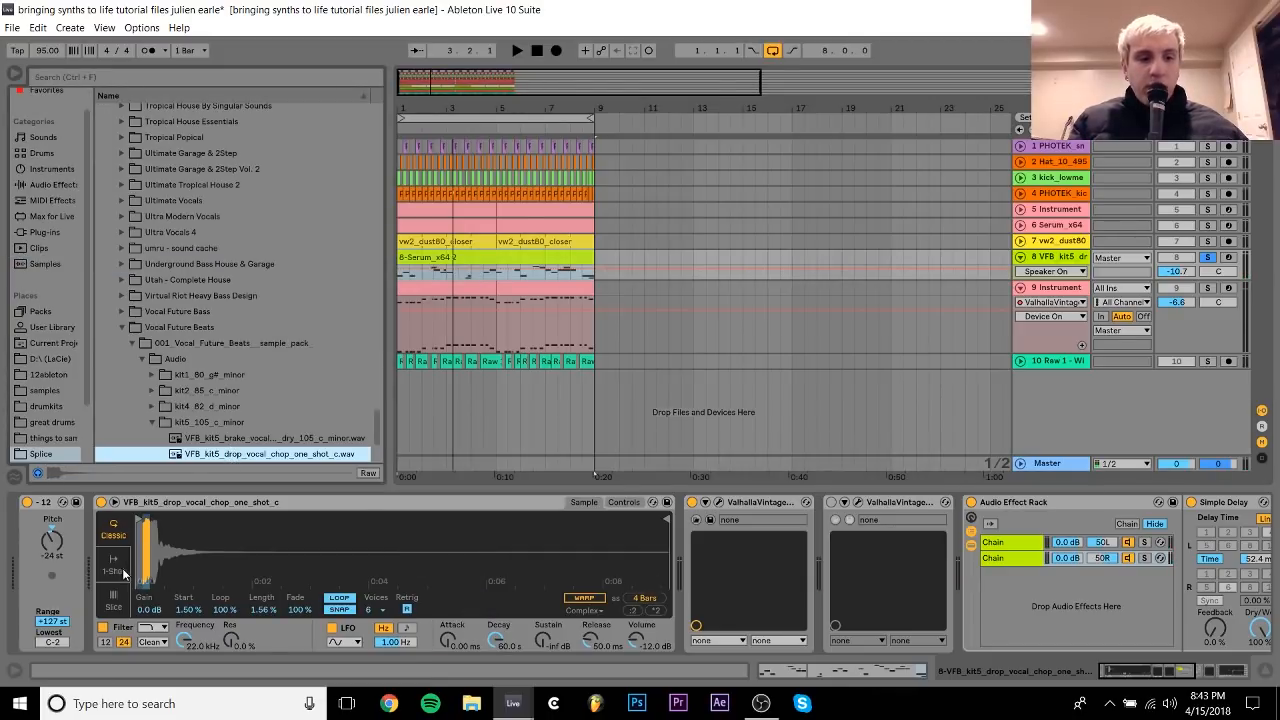
# Step: Zoom in on the vocal chop waveform's looped part, set the loop Fade to 0%, and play the result
pyautogui.moveTo(148, 533); pyautogui.dragTo(174, 586)
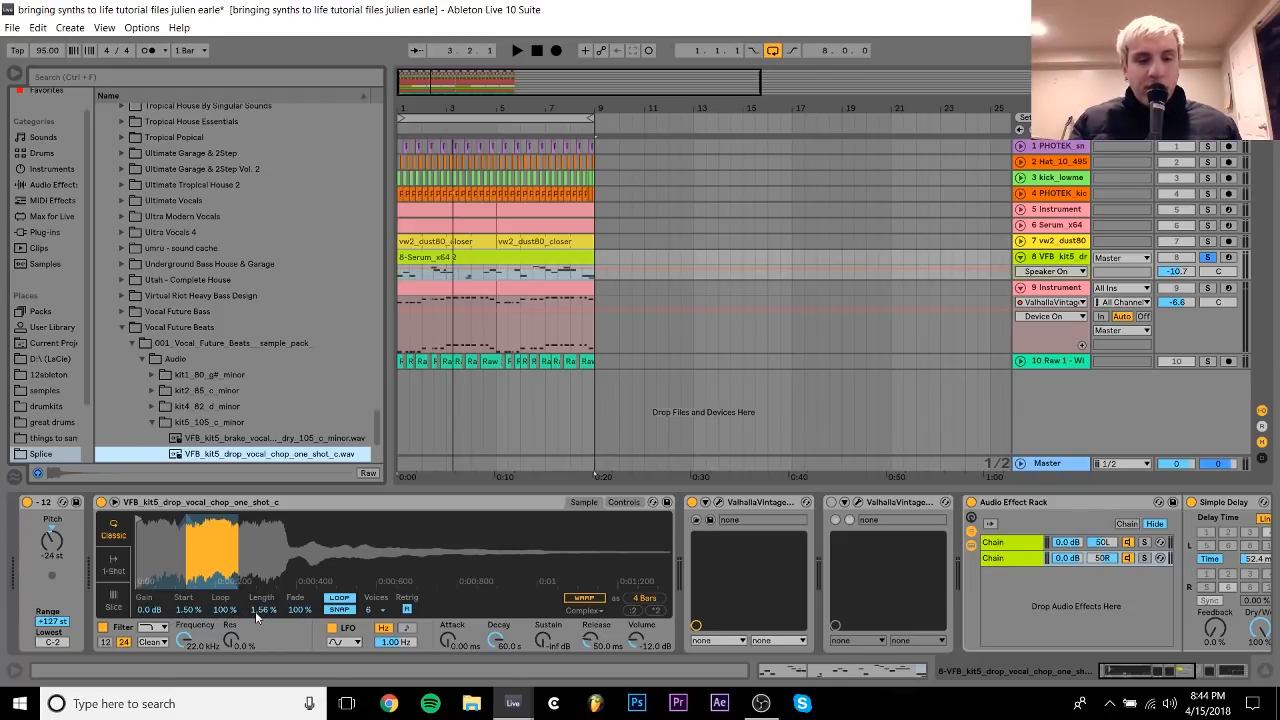
pyautogui.moveTo(299, 608); pyautogui.dragTo(299, 708)
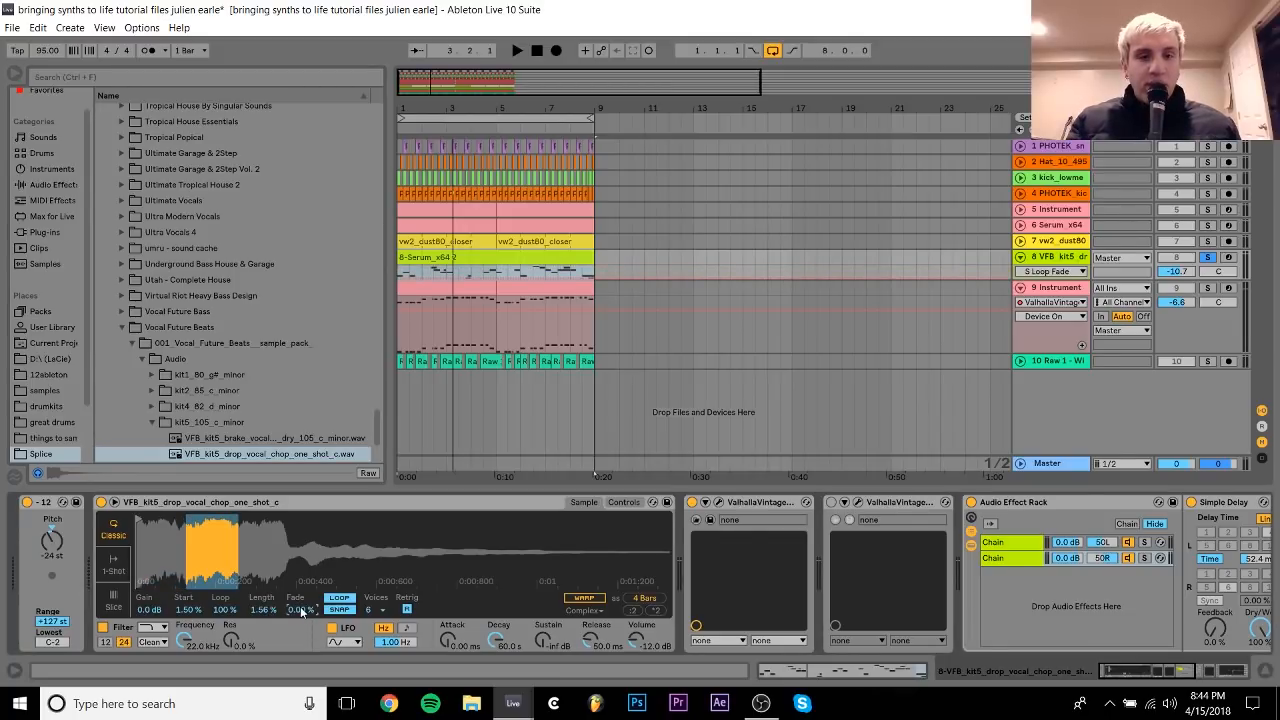
pyautogui.press('space')
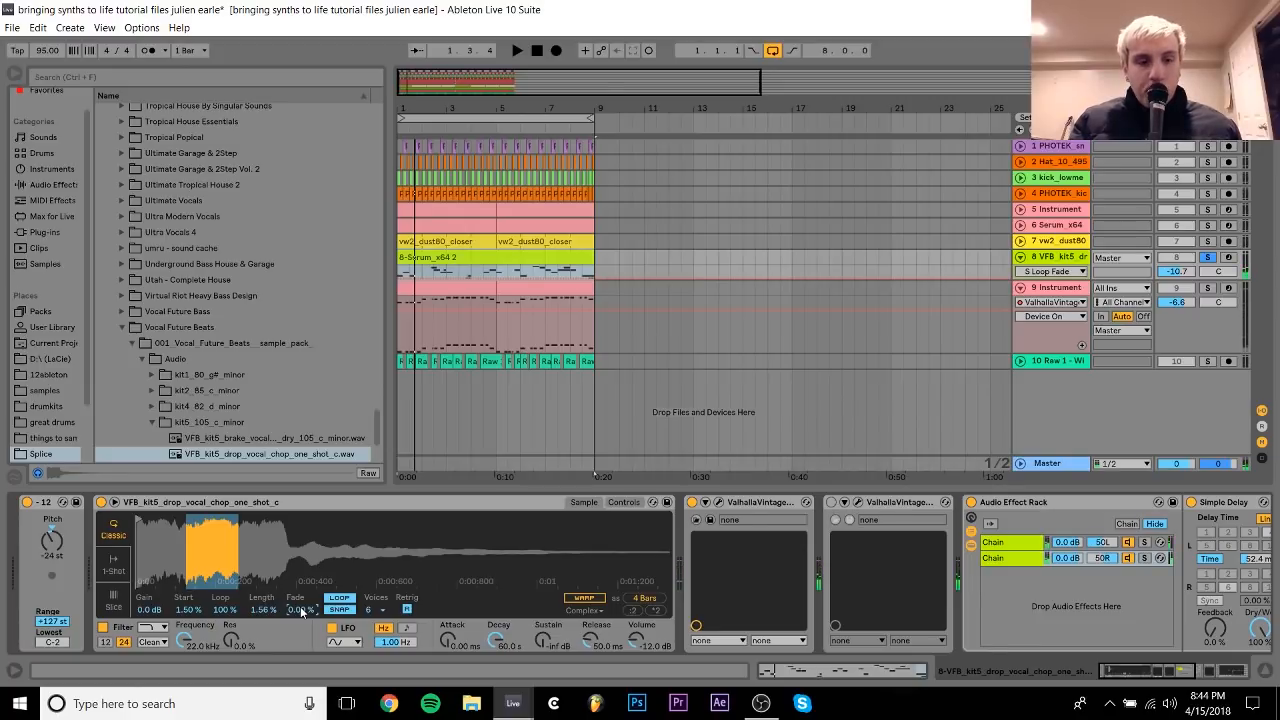
# Step: Set the vocal chop's loop Fade to 93% and play the first bar to hear the smoother loop
pyautogui.moveTo(301, 612); pyautogui.dragTo(301, 519)
pyautogui.press('space')
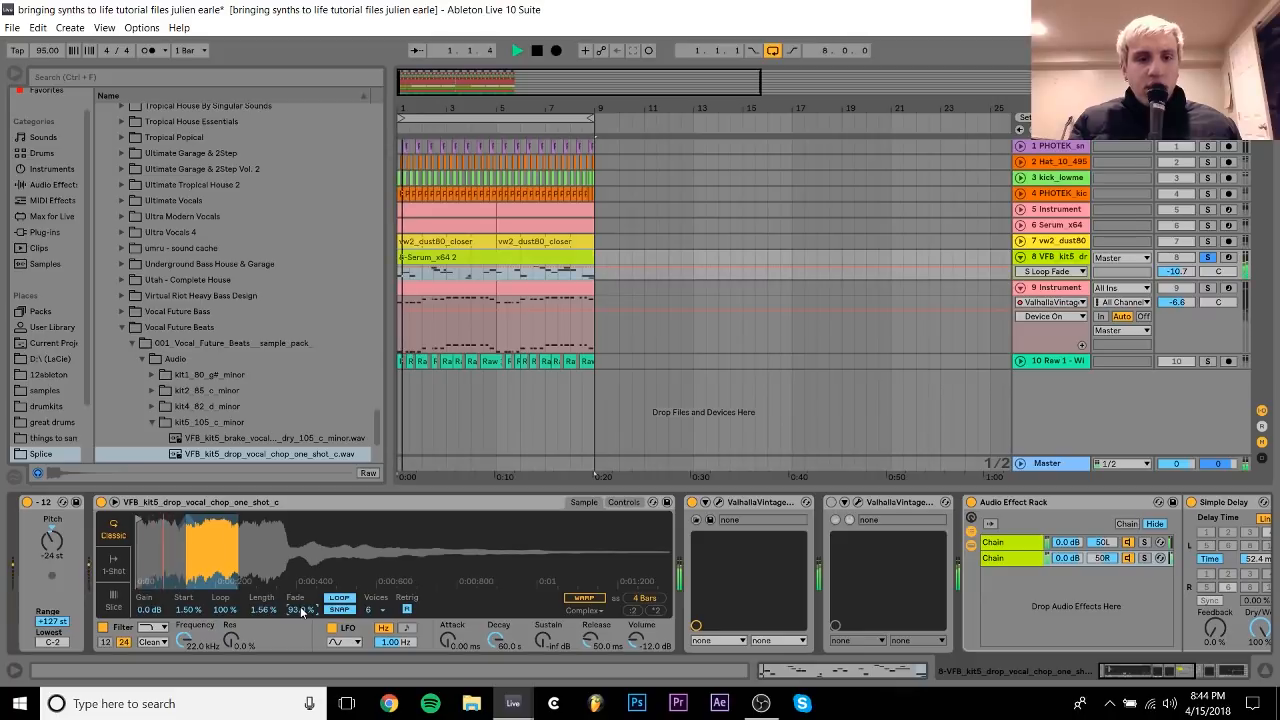
pyautogui.press('space')
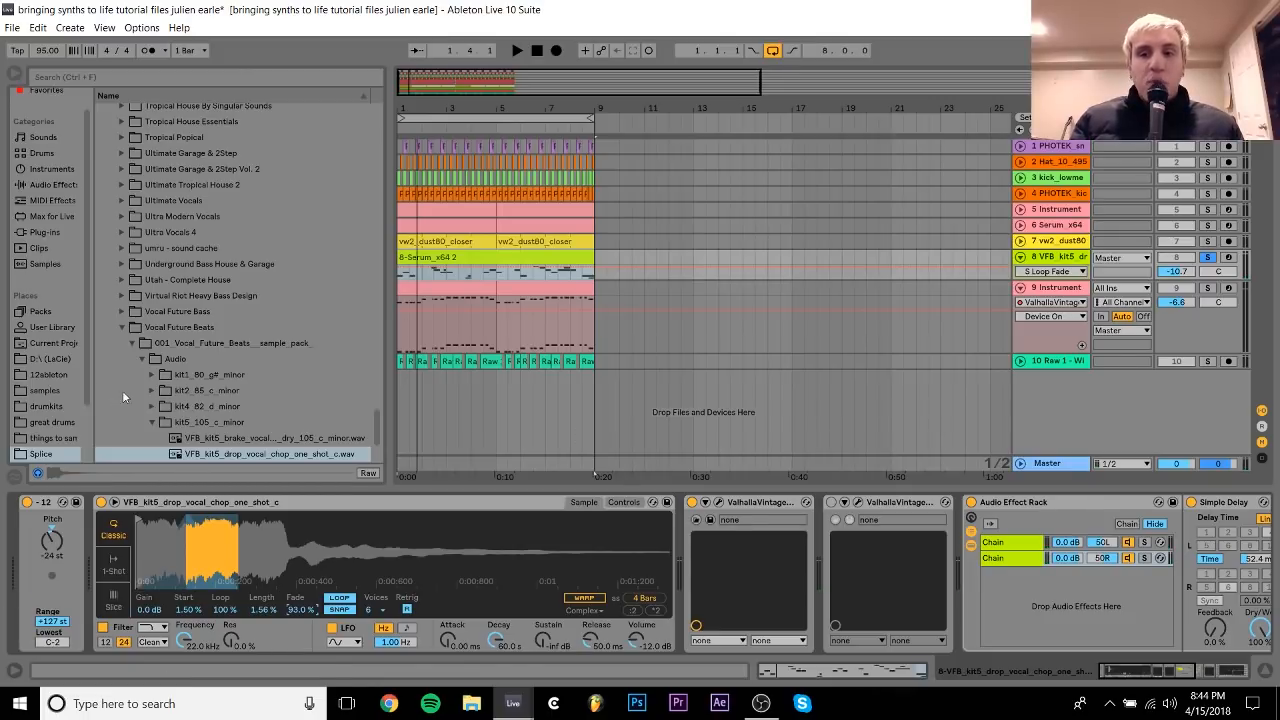
# Step: Unsolo the 8 VFB_kit5 track and fold both it and the 9 Instrument track
pyautogui.click(1208, 258)
pyautogui.click(1046, 262)
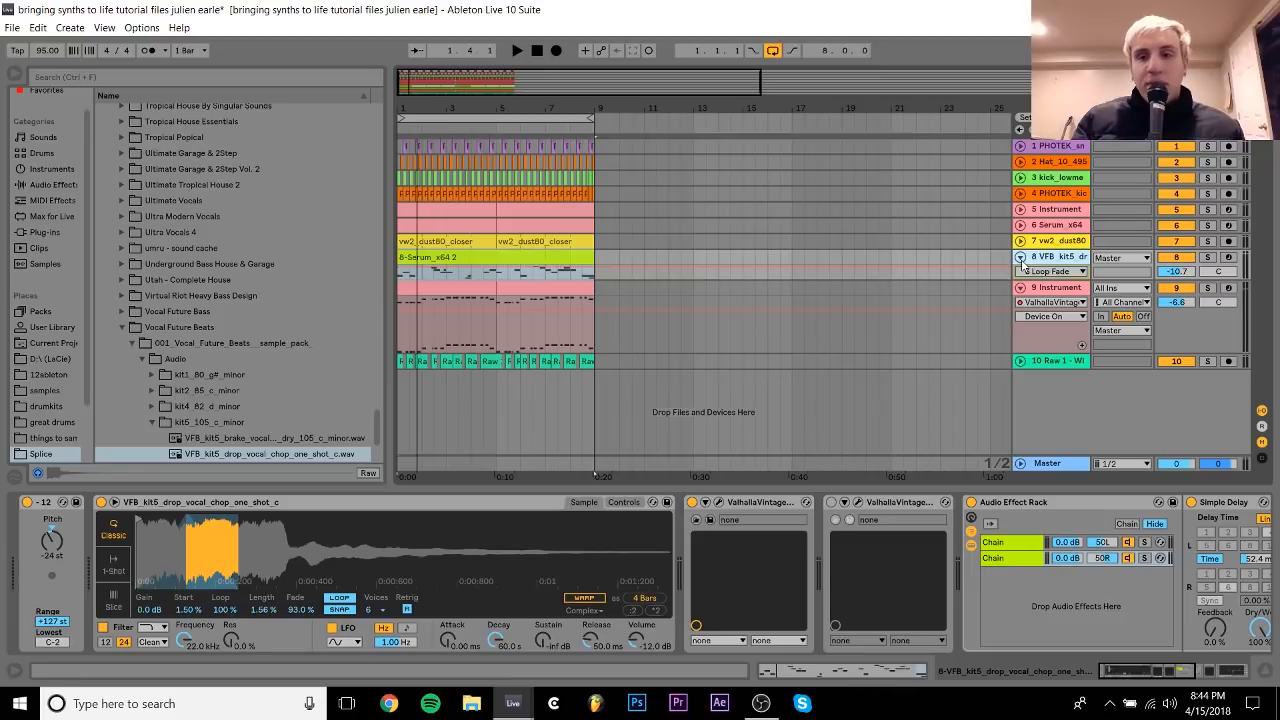
pyautogui.click(1020, 257)
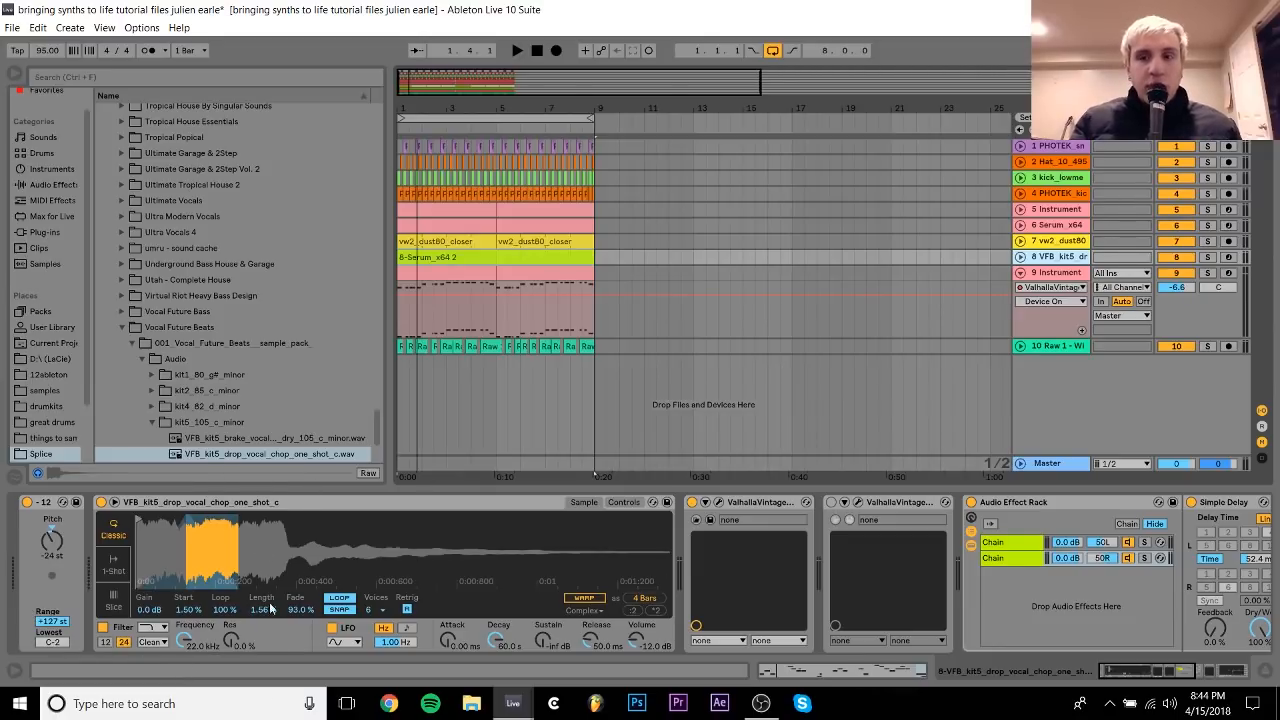
pyautogui.click(1020, 272)
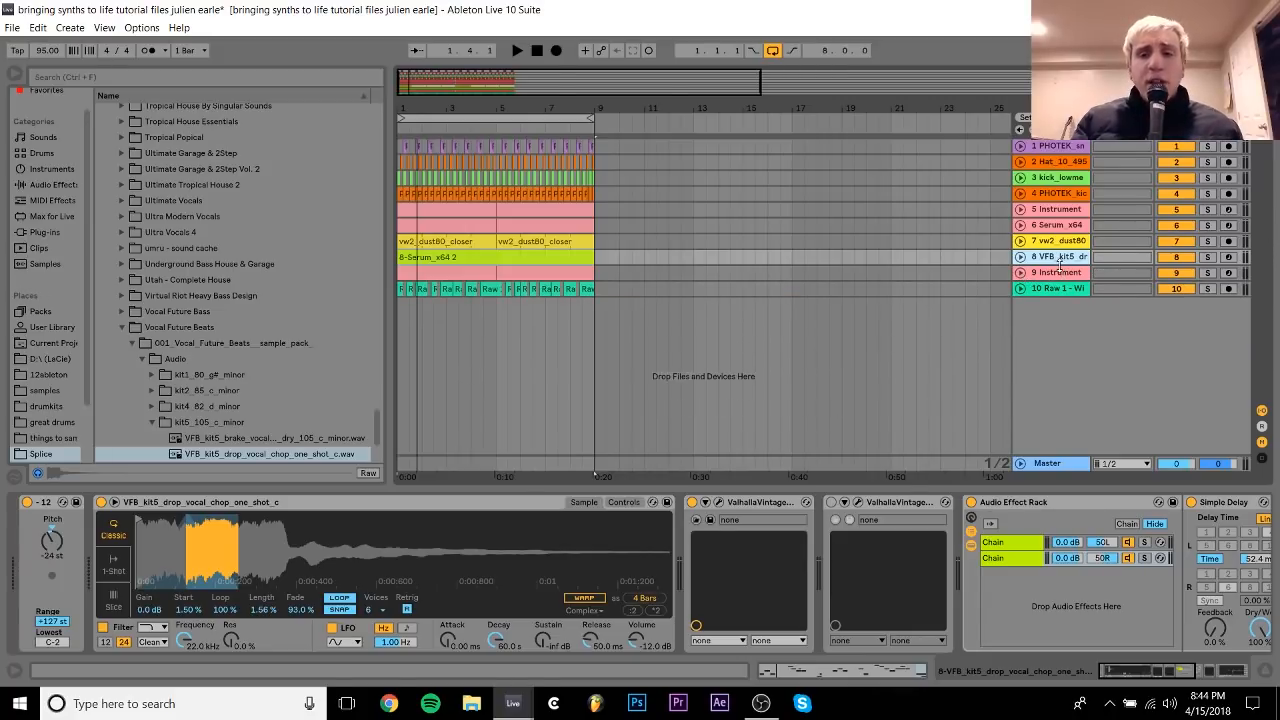
# Step: Display the 9 Instrument track's device chain and select the clip on the 8 VFB_kit5 track
pyautogui.click(1062, 273)
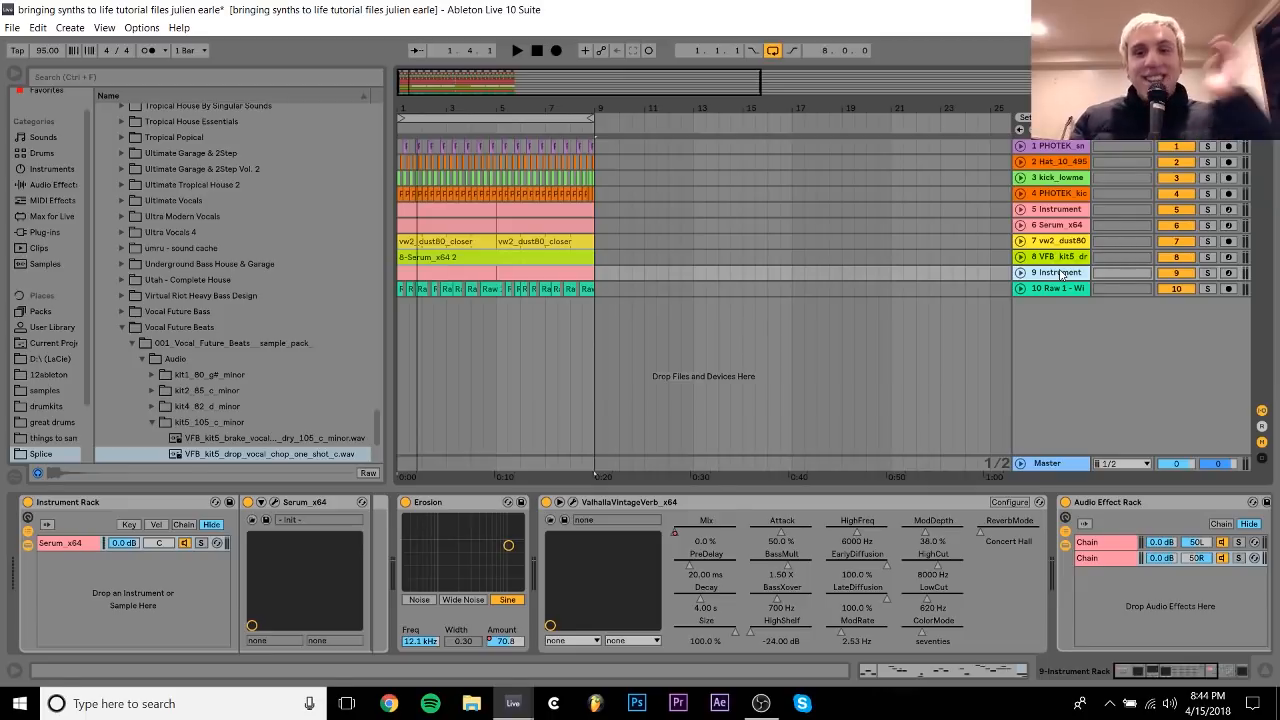
pyautogui.click(1060, 258)
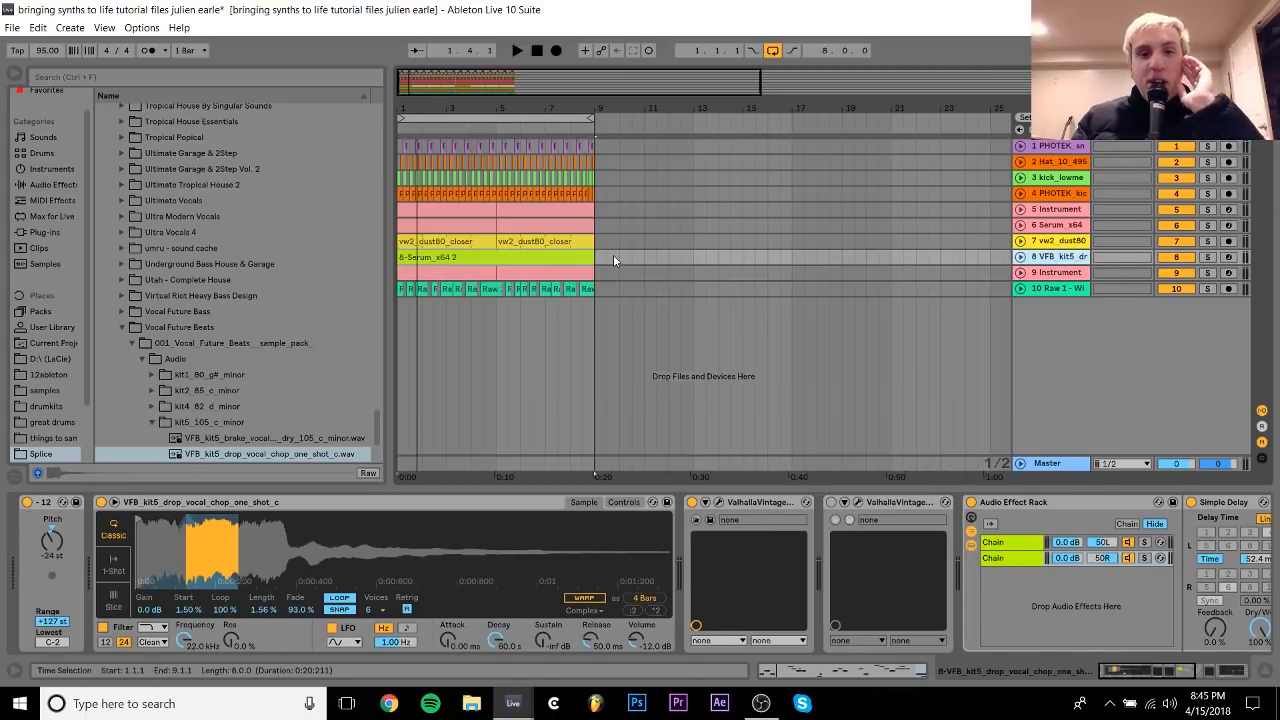
pyautogui.click(560, 257)
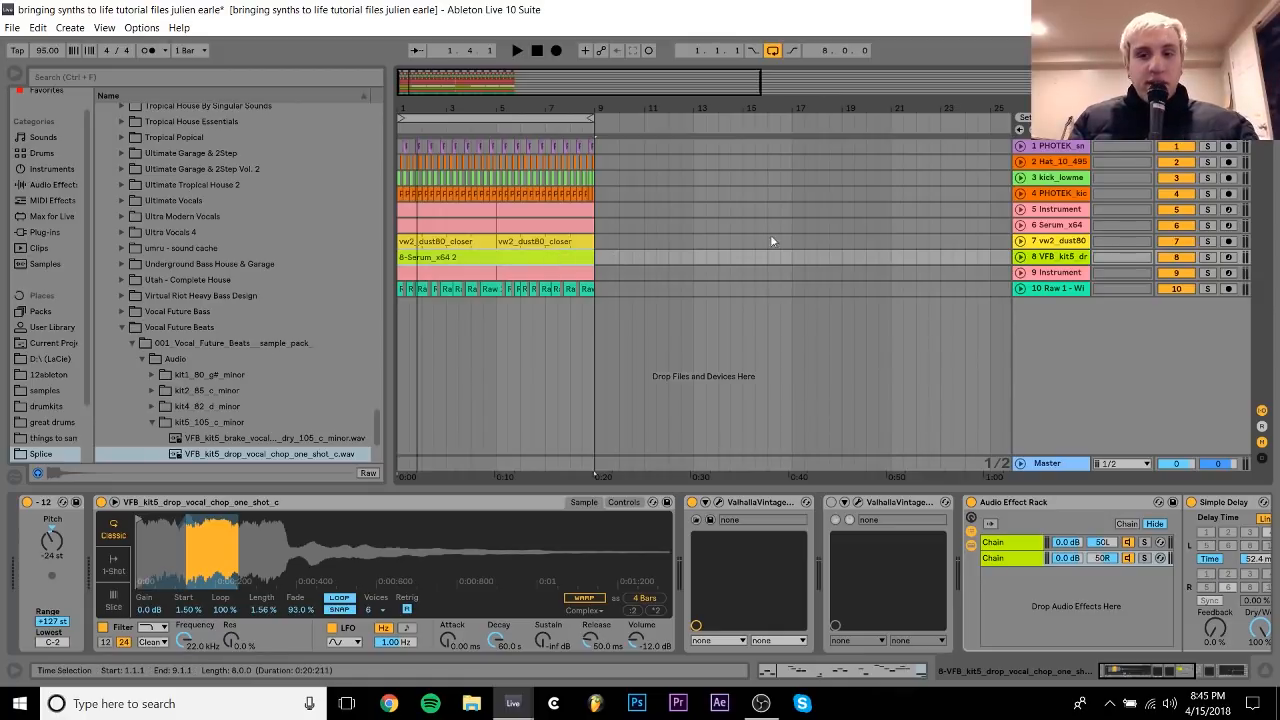
# Step: Compare the device chains of the 8 VFB_kit5, 9 Instrument and 10 Raw 1 tracks, ending on the 9 Instrument track
pyautogui.click(1045, 273)
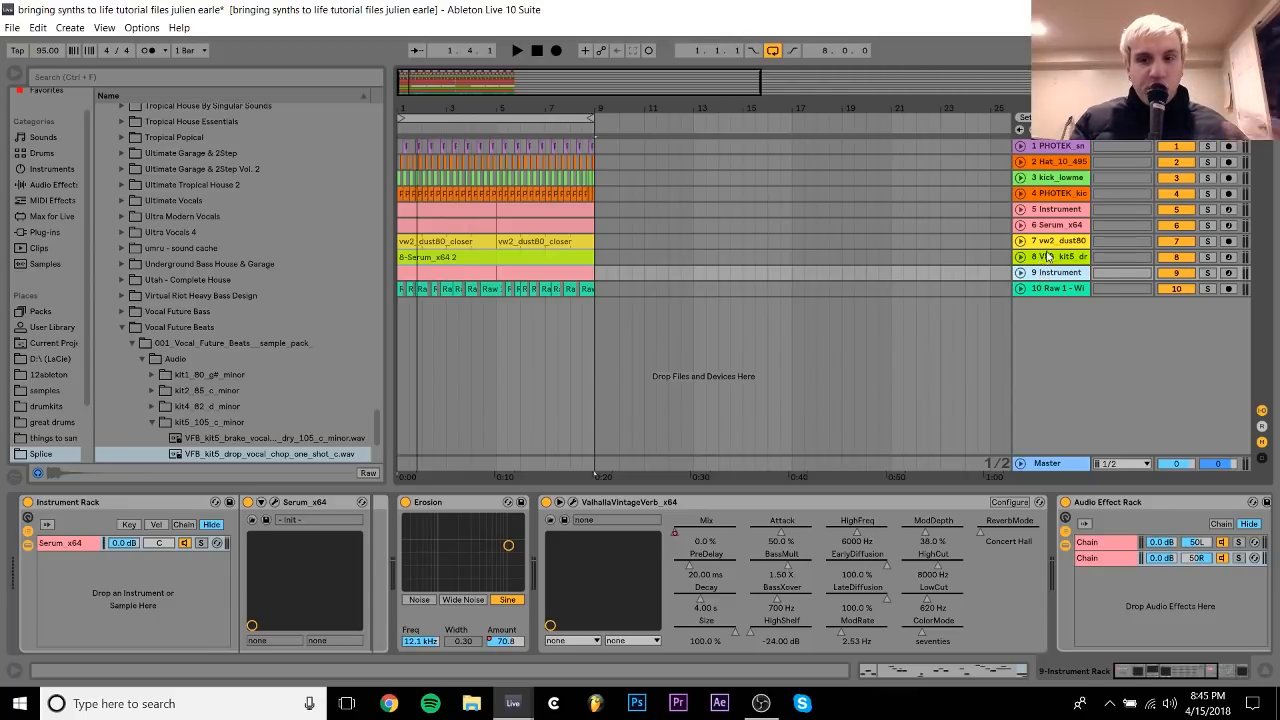
pyautogui.click(1052, 258)
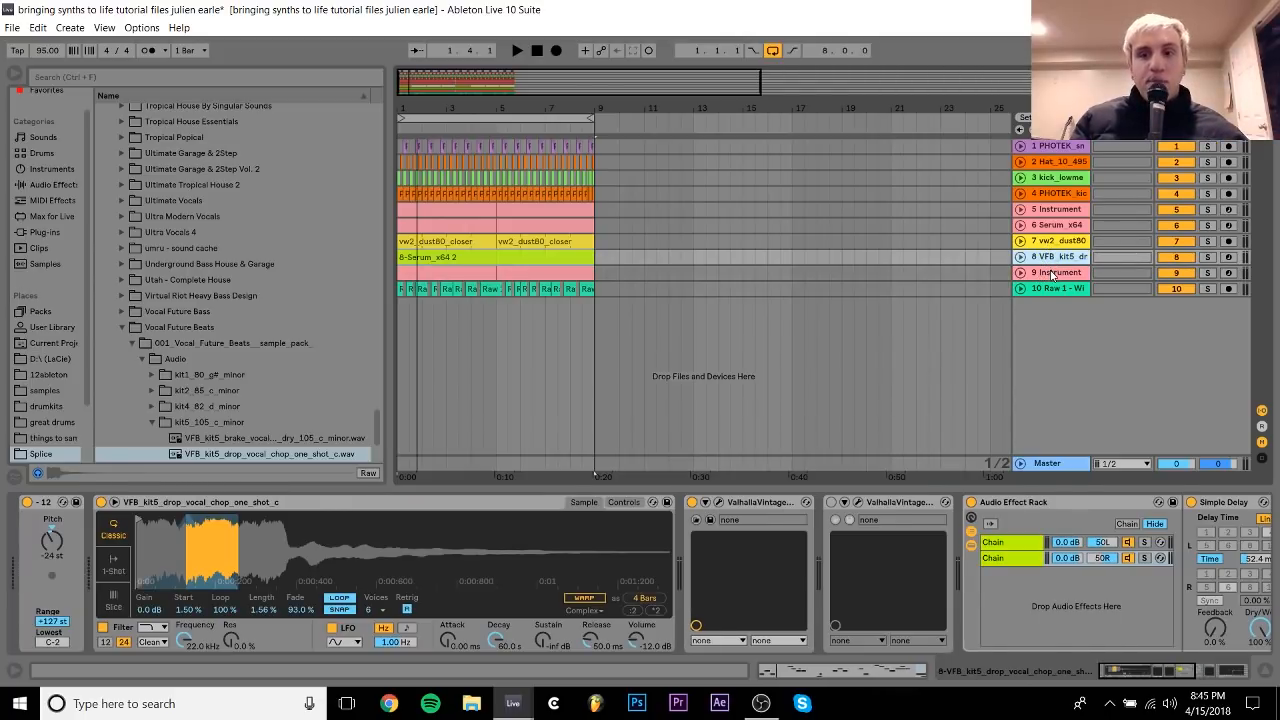
pyautogui.click(1053, 273)
pyautogui.click(1055, 257)
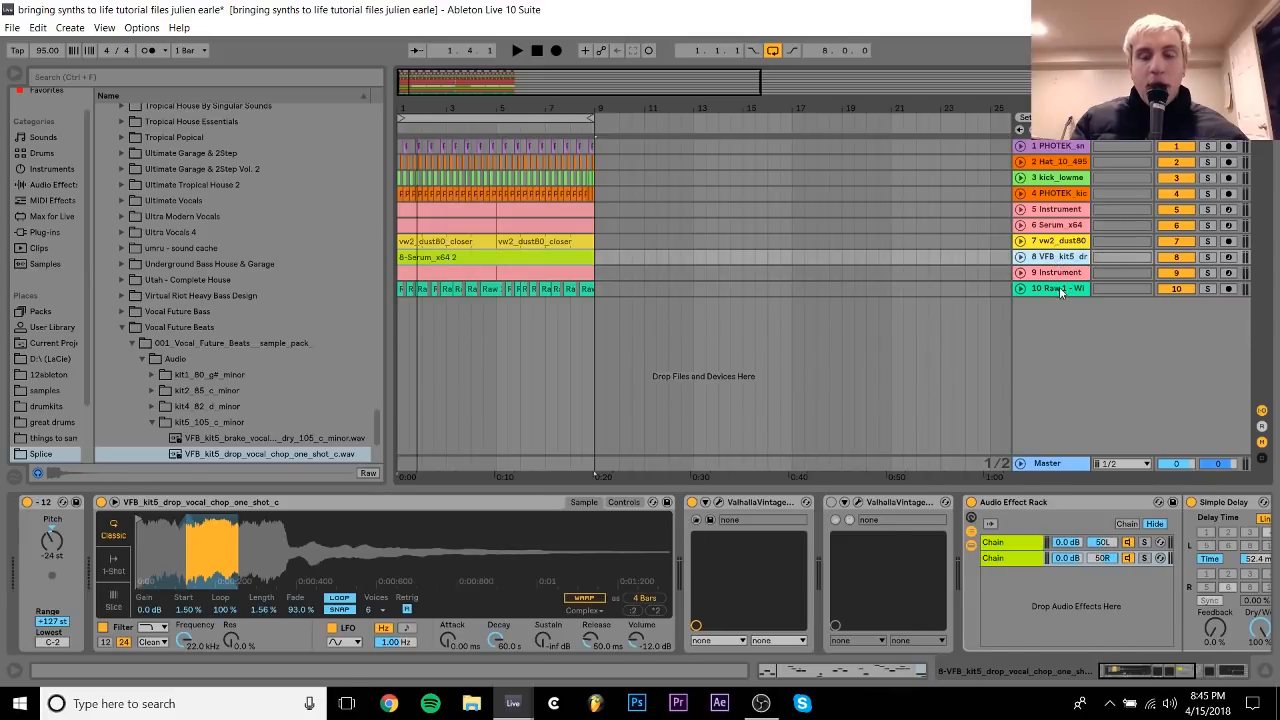
pyautogui.click(1055, 272)
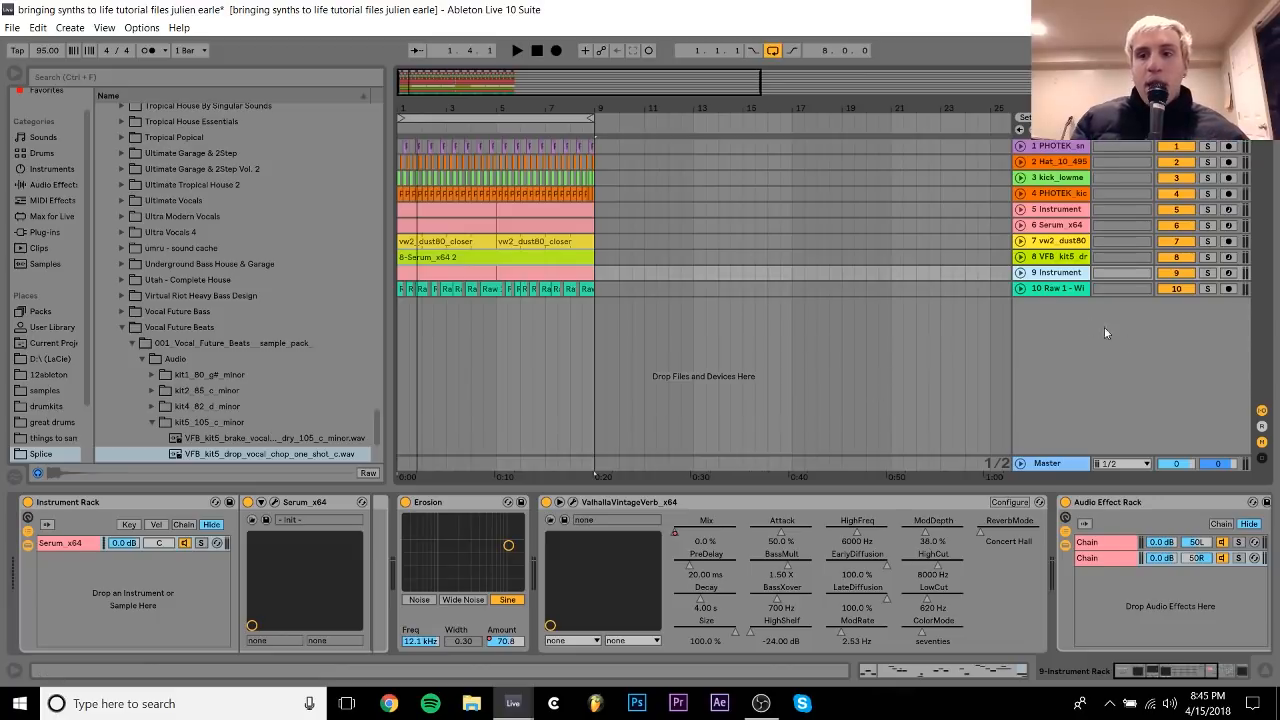
pyautogui.click(1048, 289)
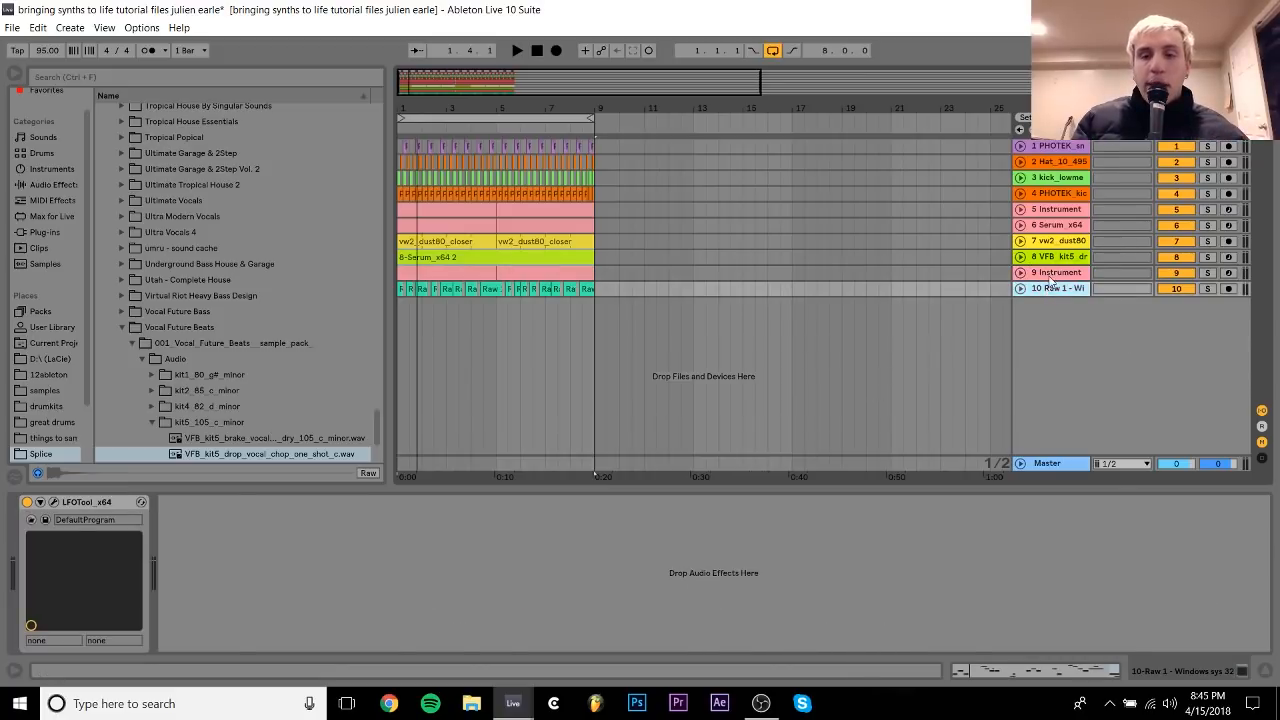
pyautogui.click(1052, 273)
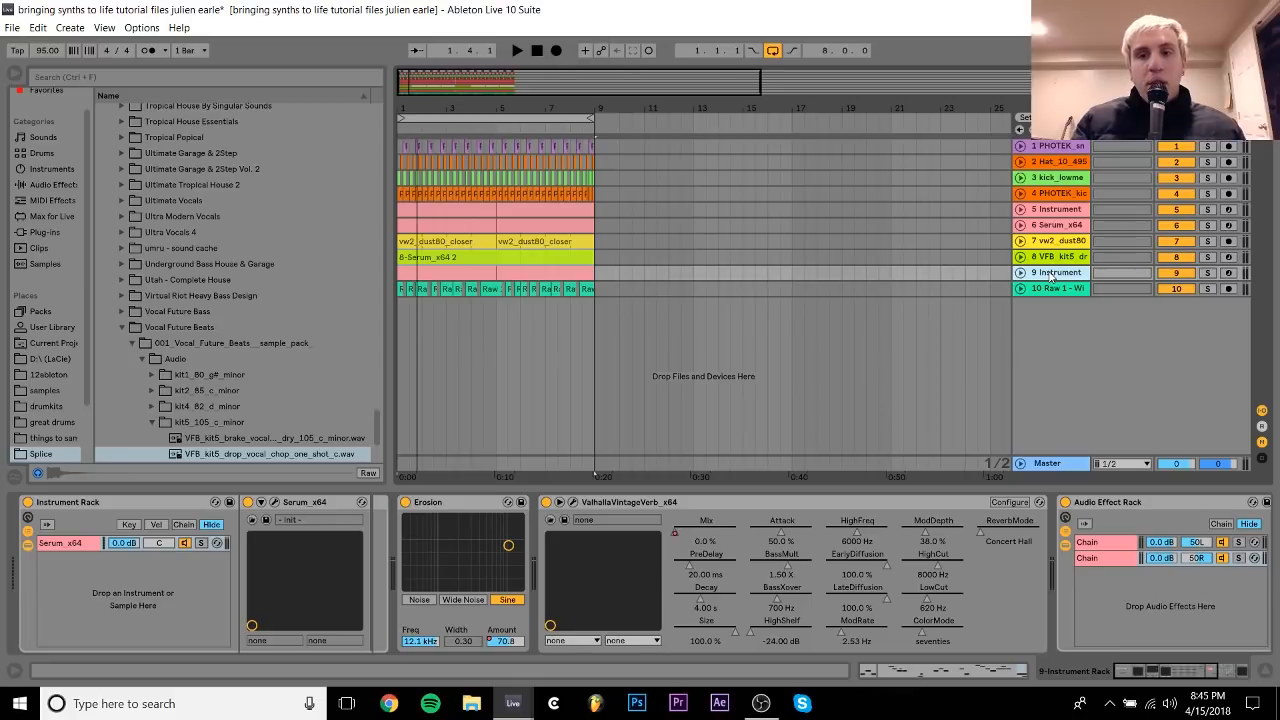